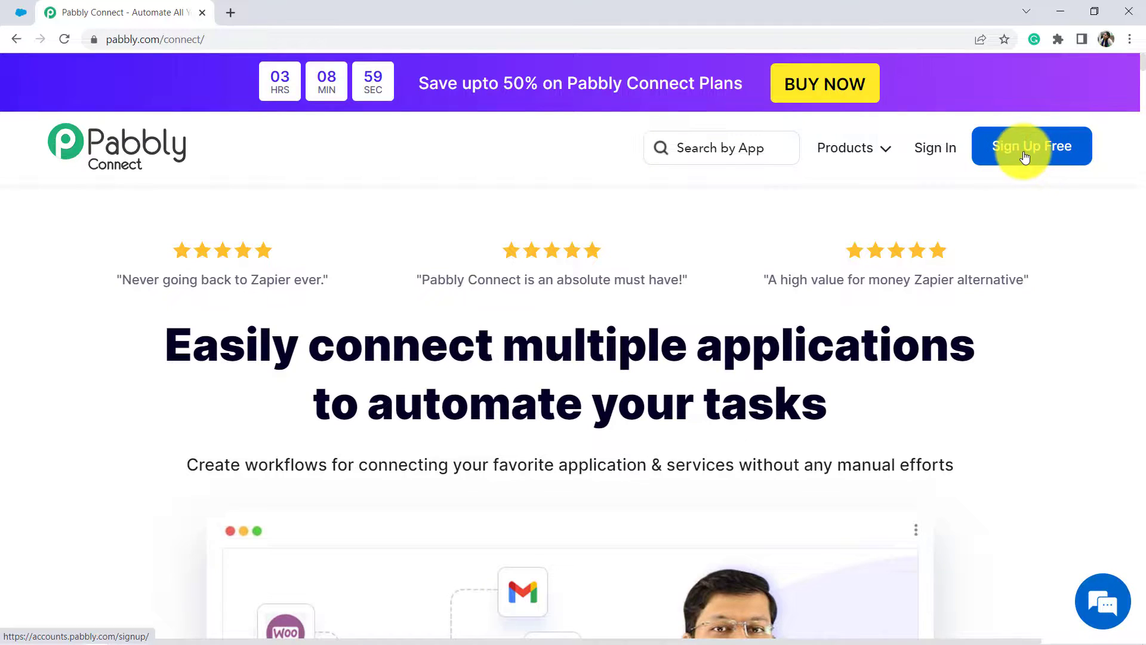
Step: Sign in to the Pabbly account and open the Pabbly Connect dashboard
left_click(934, 160)
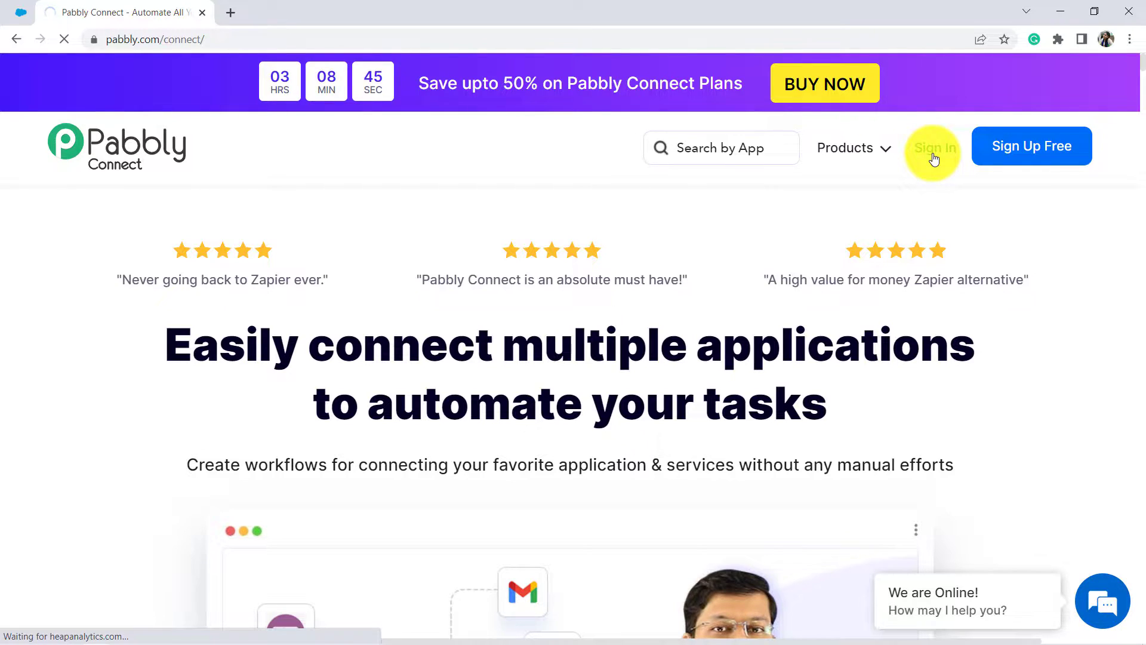
left_click(935, 157)
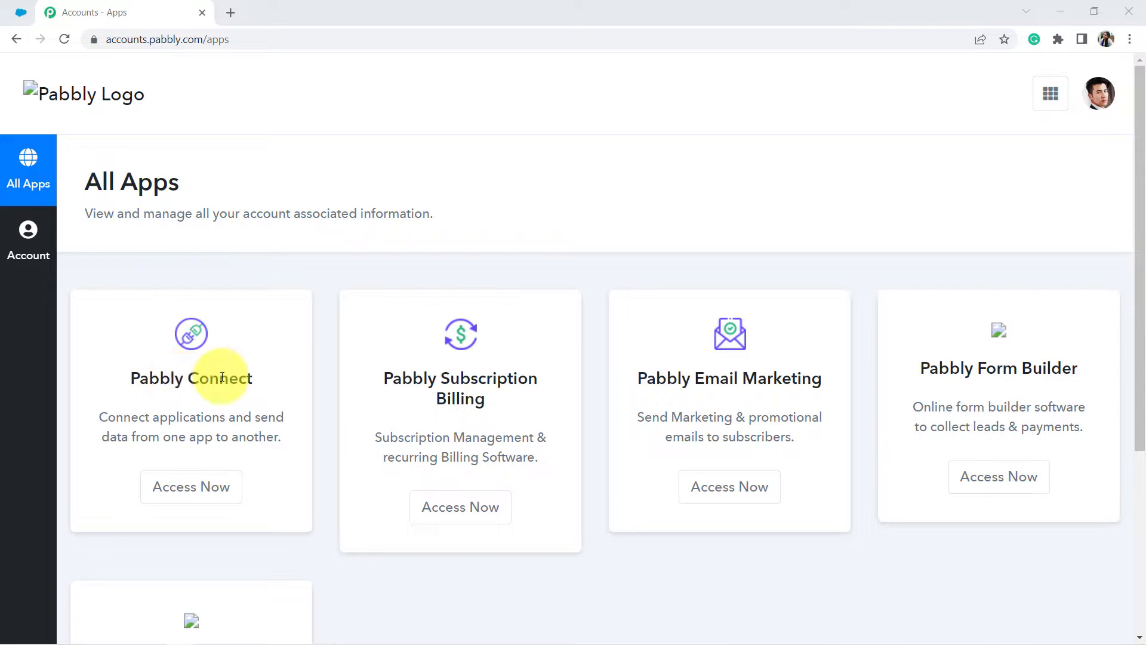
left_click(192, 486)
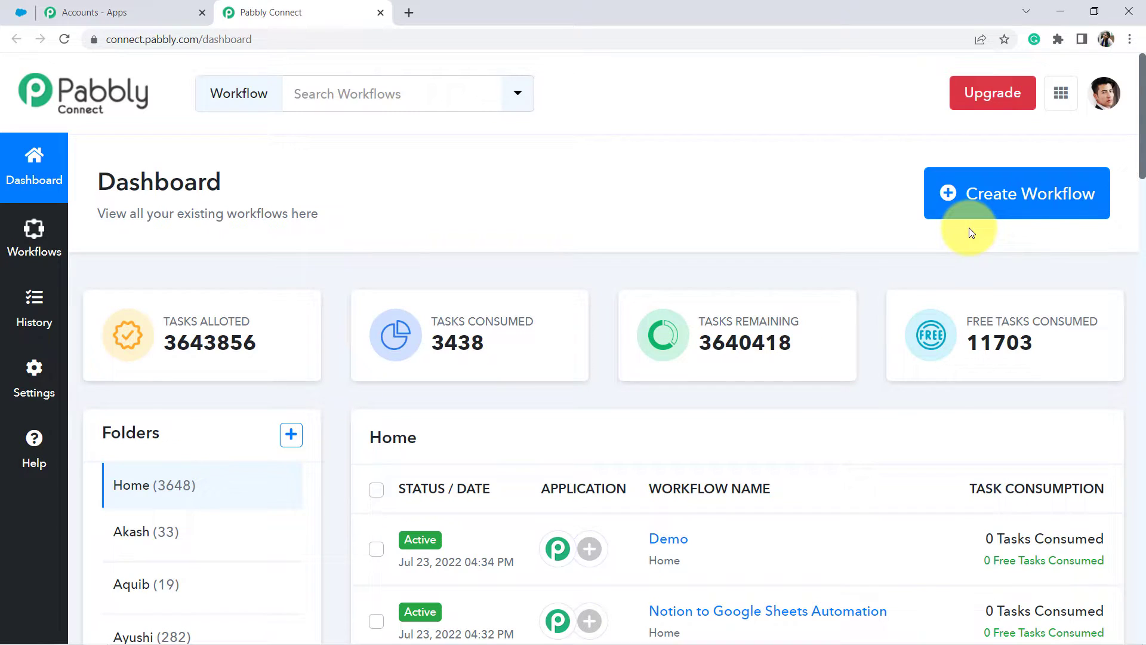
Step: Create a new workflow named "Salesforce to Google Contacts Automation"
left_click(989, 201)
left_click(441, 359)
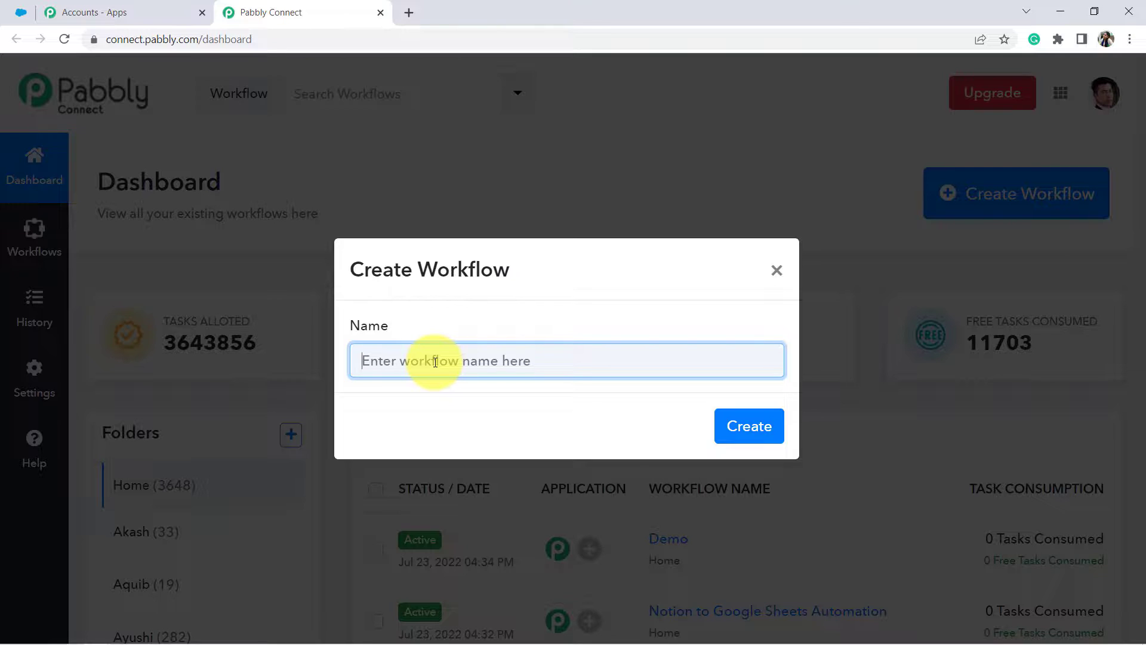
type("S")
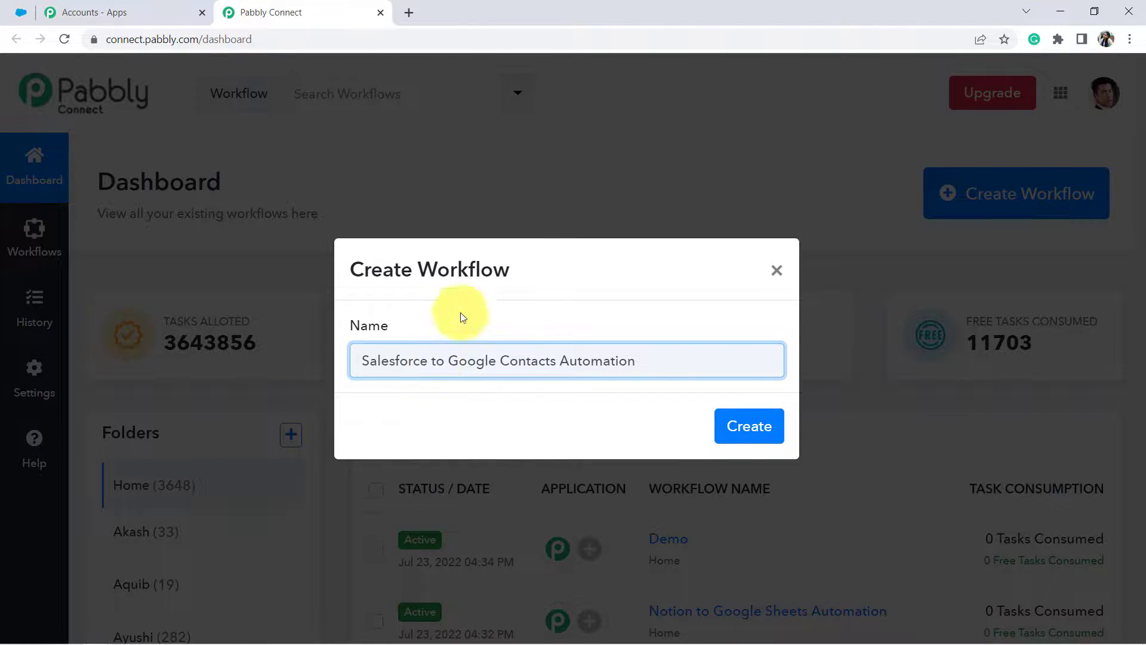
left_click(744, 429)
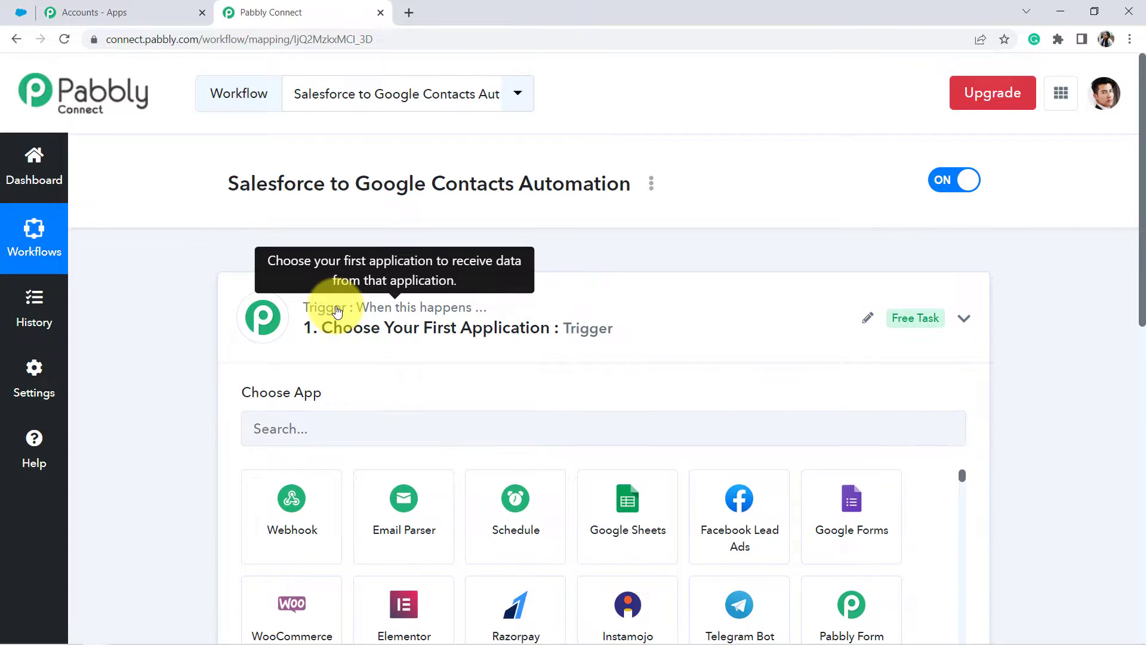
Step: Set the workflow's trigger application to Salesforce with New Contact as the trigger event
left_click(327, 307)
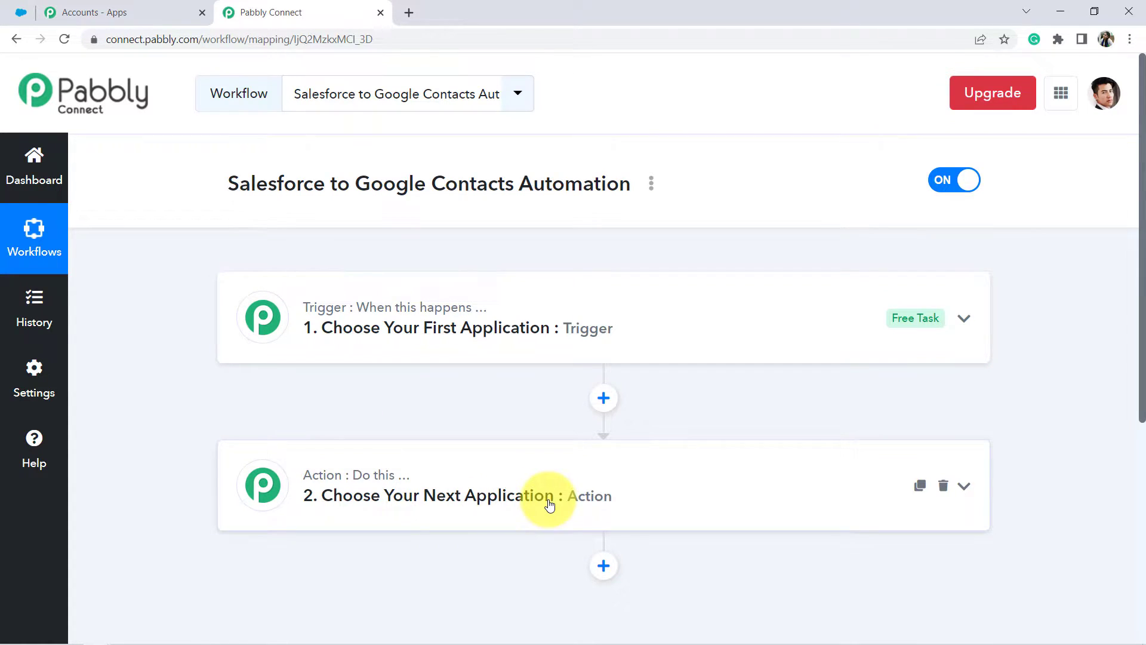
left_click(434, 317)
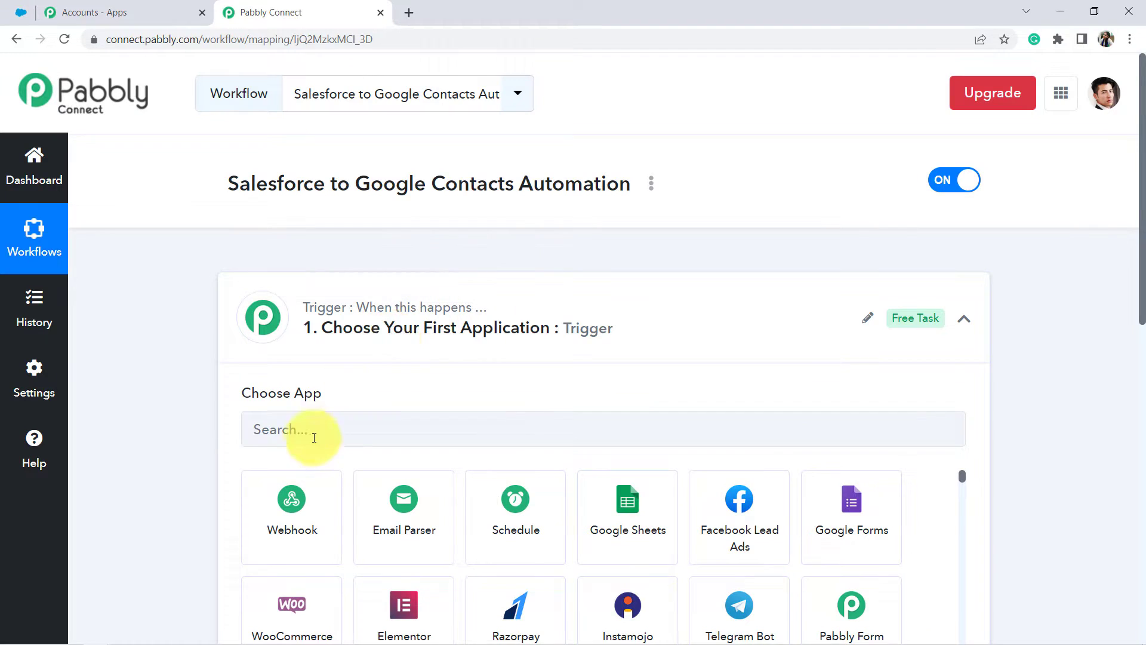
left_click(302, 430)
type("sales")
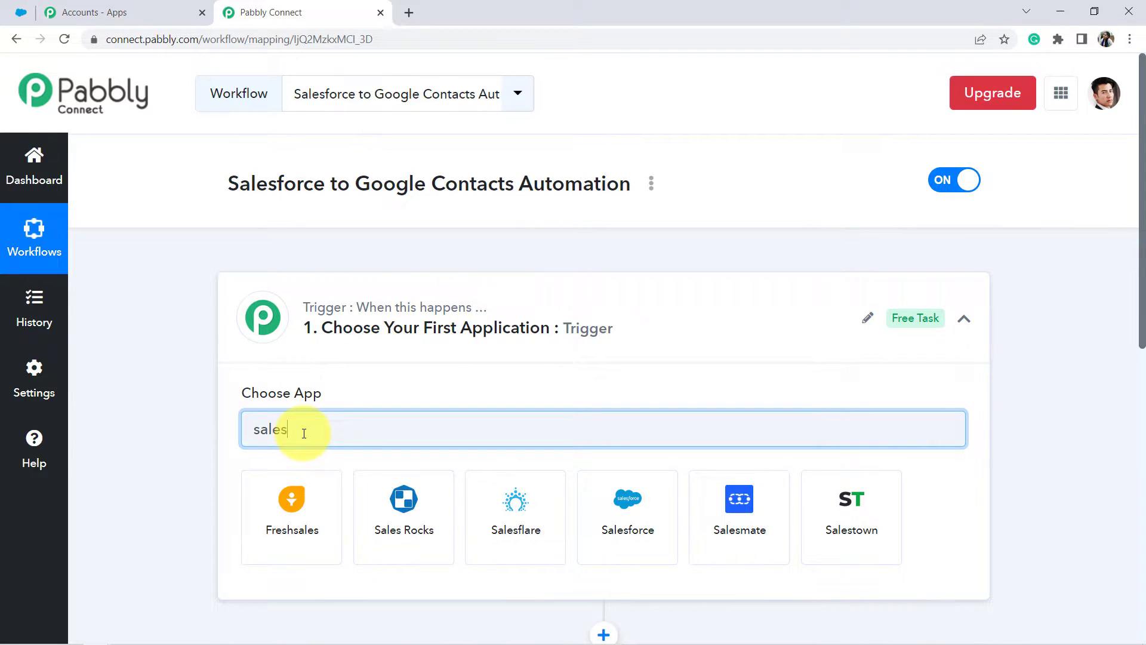
left_click(621, 507)
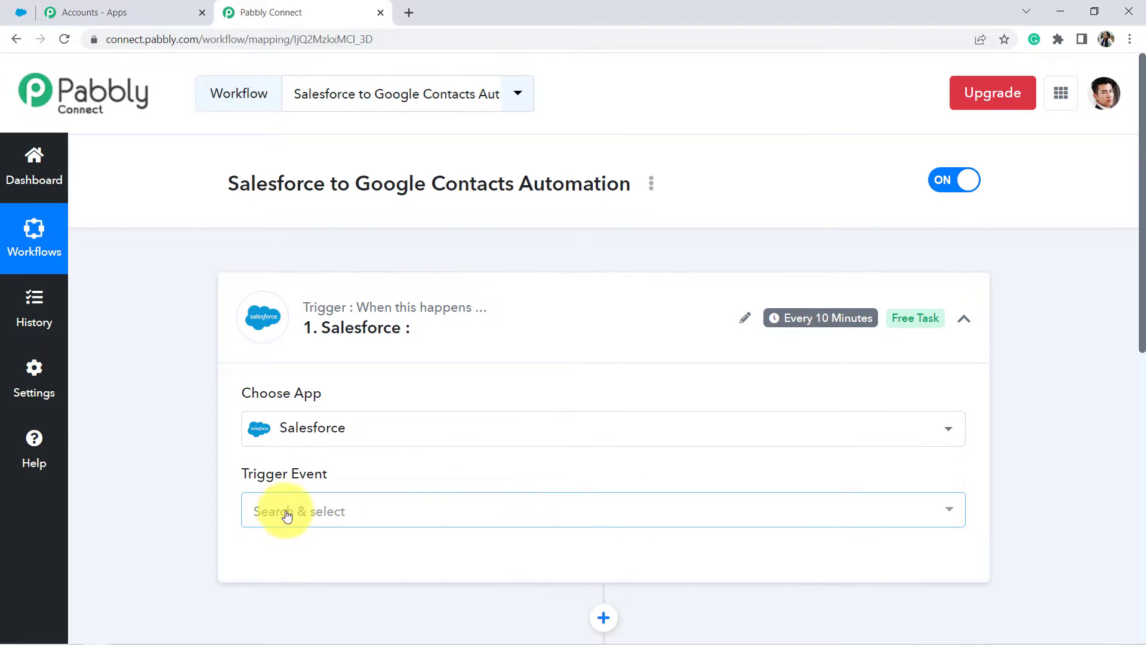
left_click(286, 515)
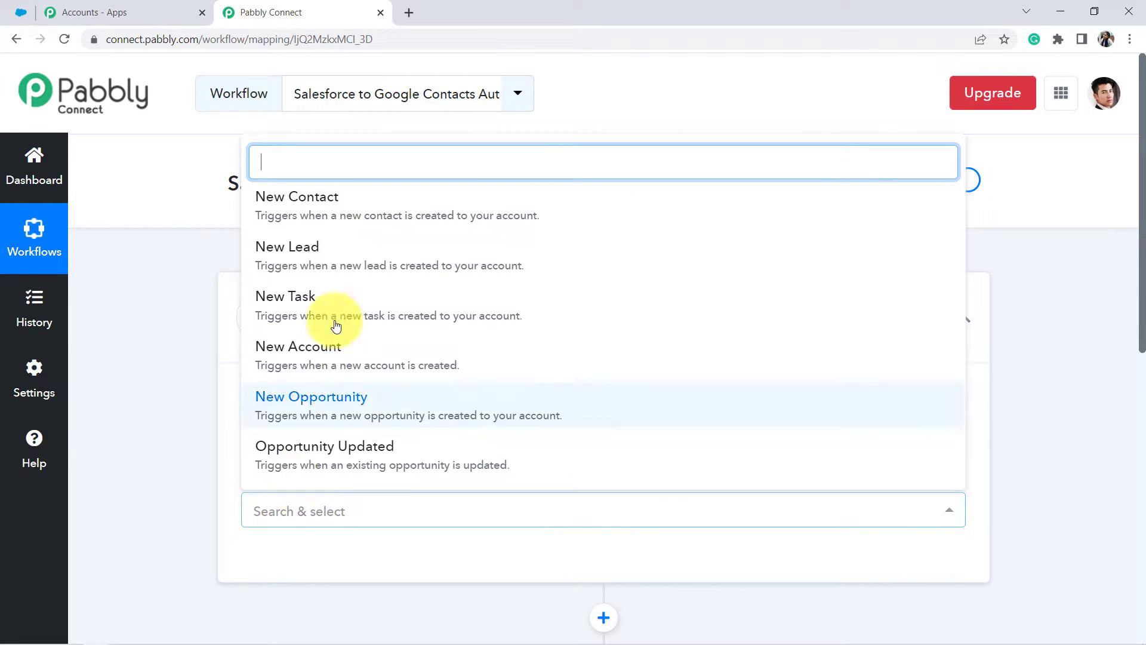
left_click(323, 221)
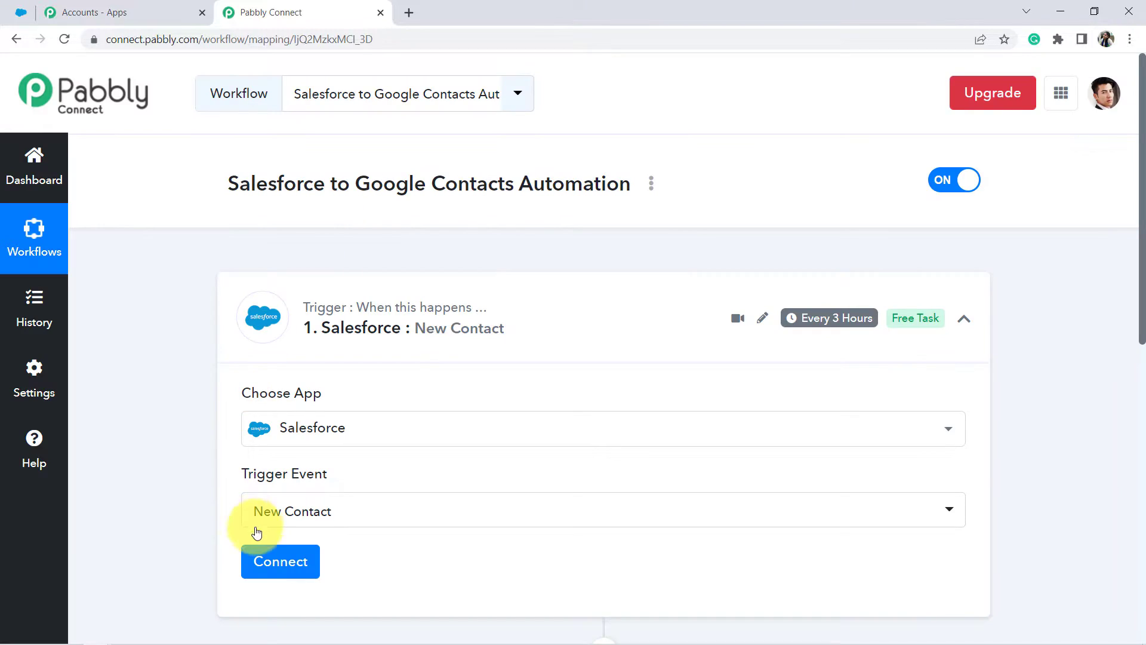
Step: Add a new Salesforce connection for the trigger and allow Pabbly Connect access to the Salesforce account
left_click(280, 563)
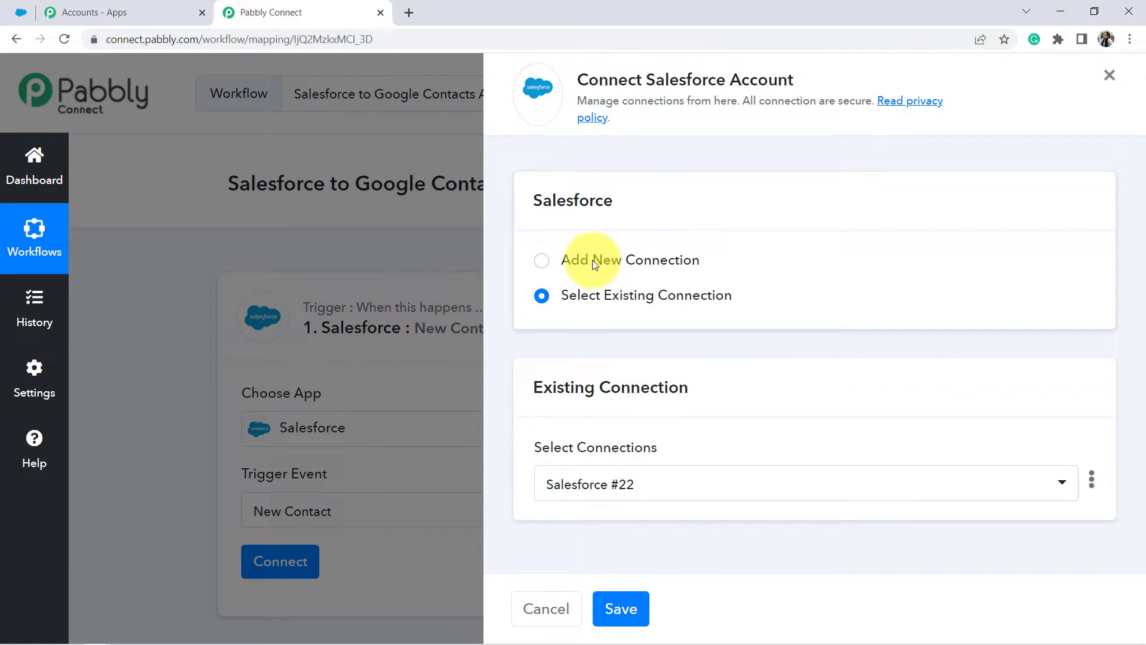
left_click(576, 260)
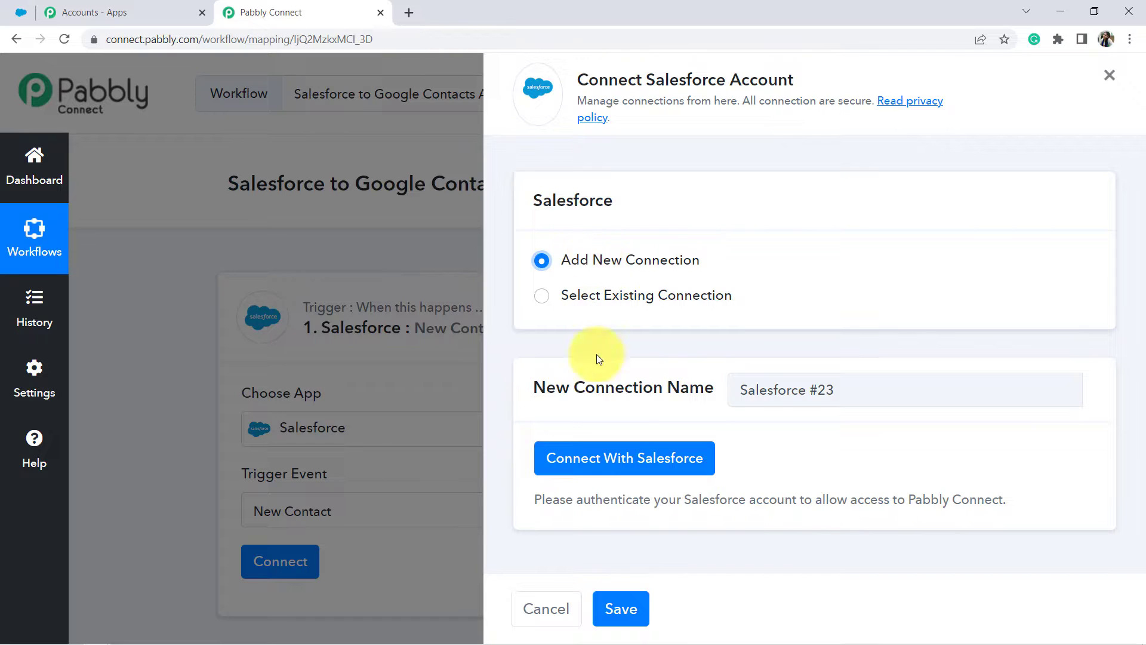
left_click(630, 457)
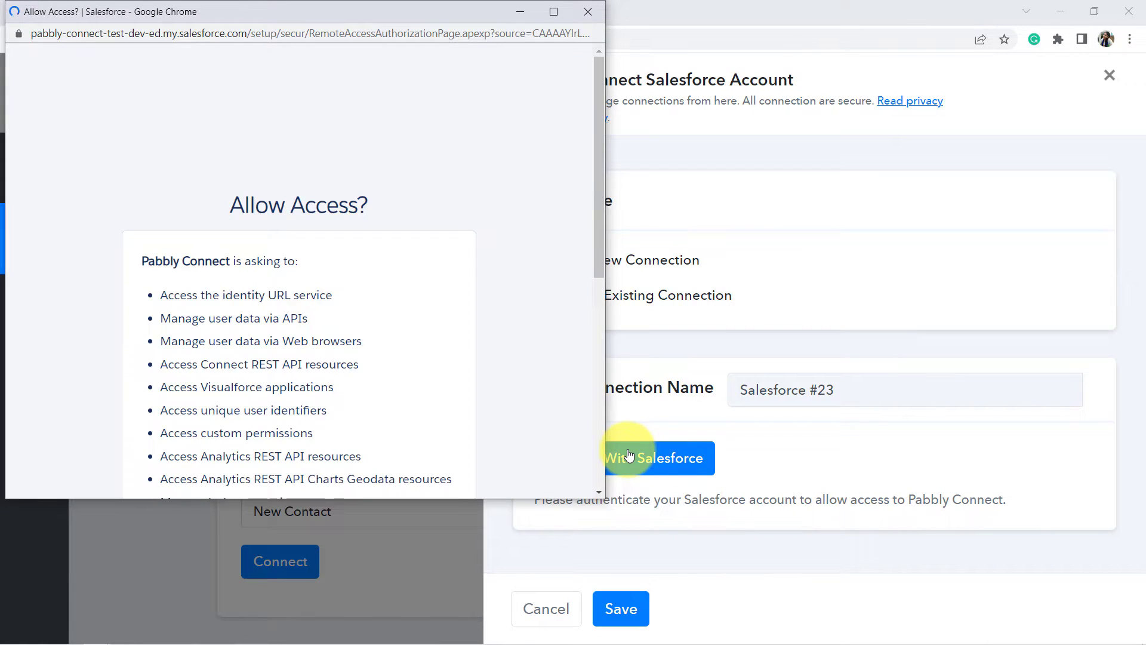
left_click_drag(600, 185, 621, 424)
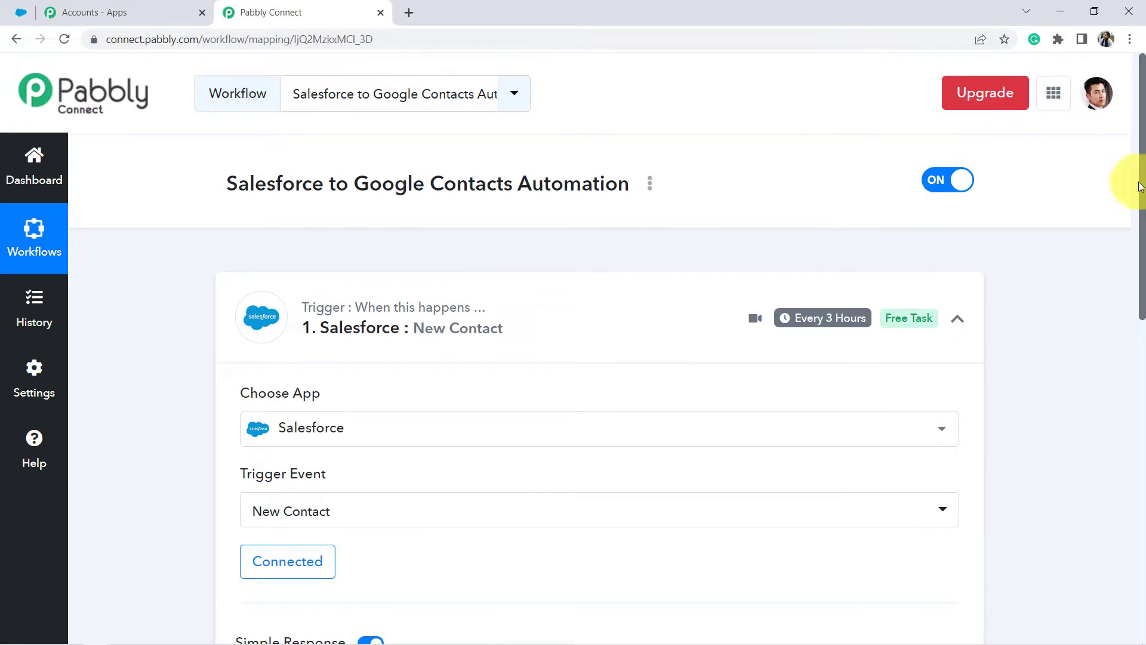
Step: Save the Salesforce trigger, send a test request and review the received response and polling interval
left_click_drag(1144, 190, 1143, 299)
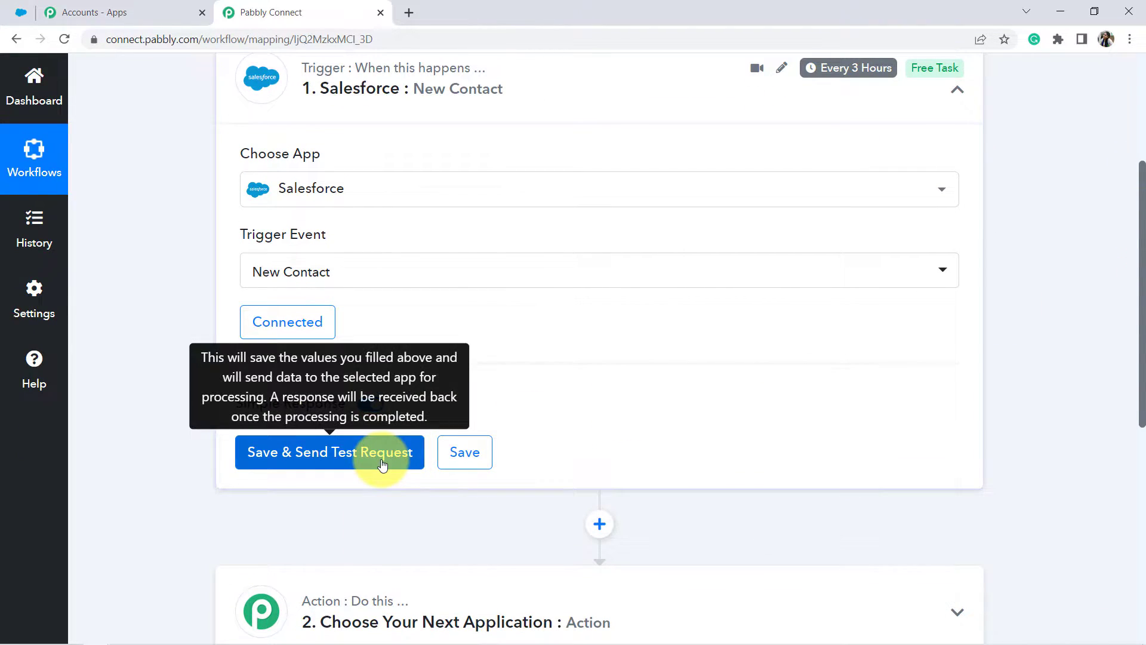
left_click(381, 460)
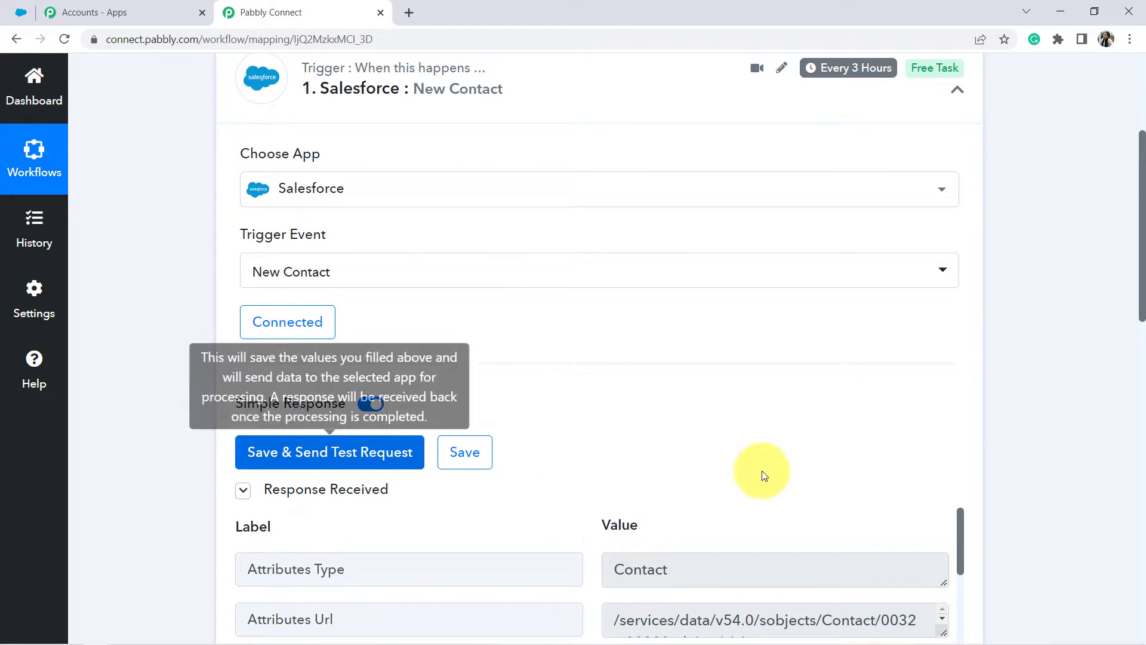
scroll(1134, 262, "down", 4)
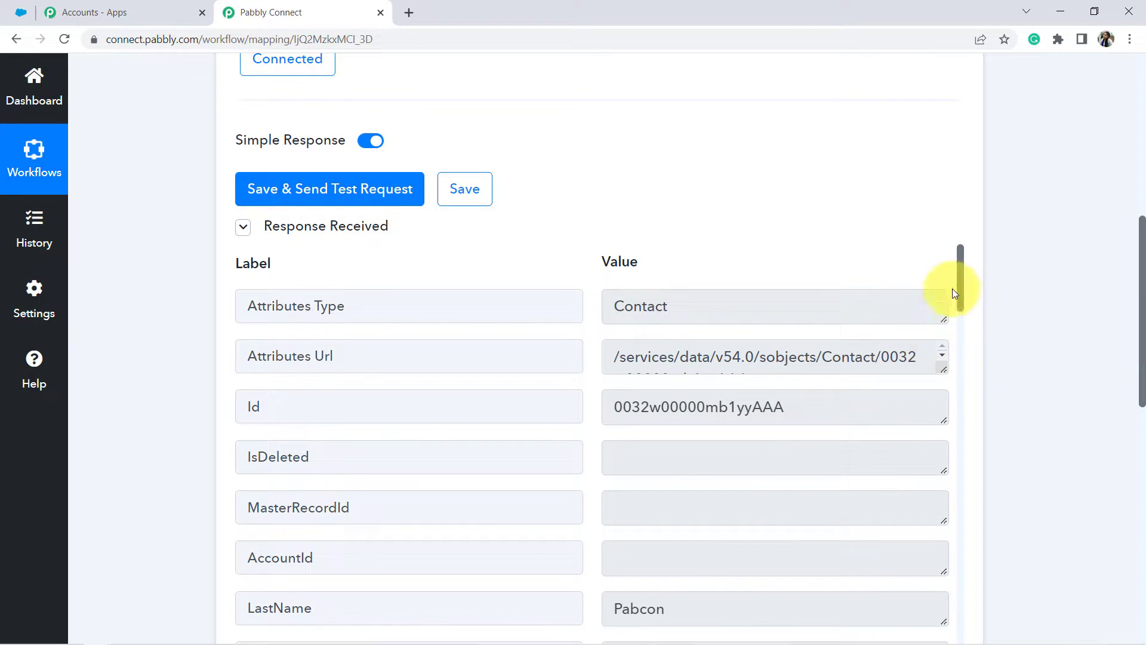
mouse_move(960, 275)
left_mouse_down()
mouse_move(967, 410)
mouse_move(971, 263)
left_mouse_up()
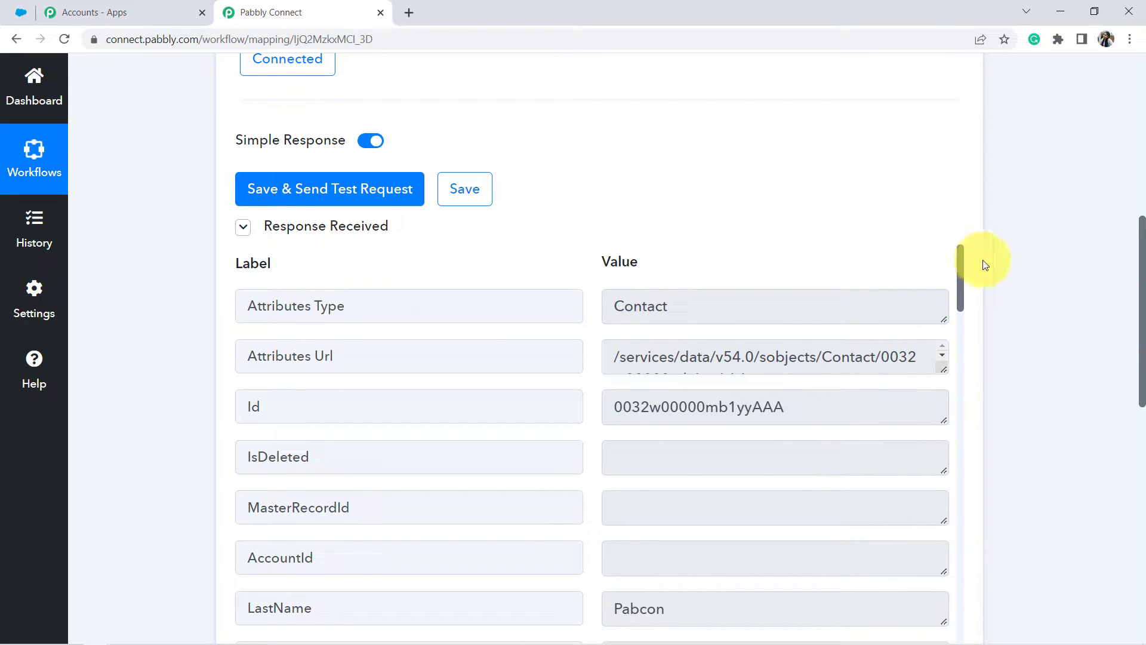
left_click_drag(1142, 355, 1141, 77)
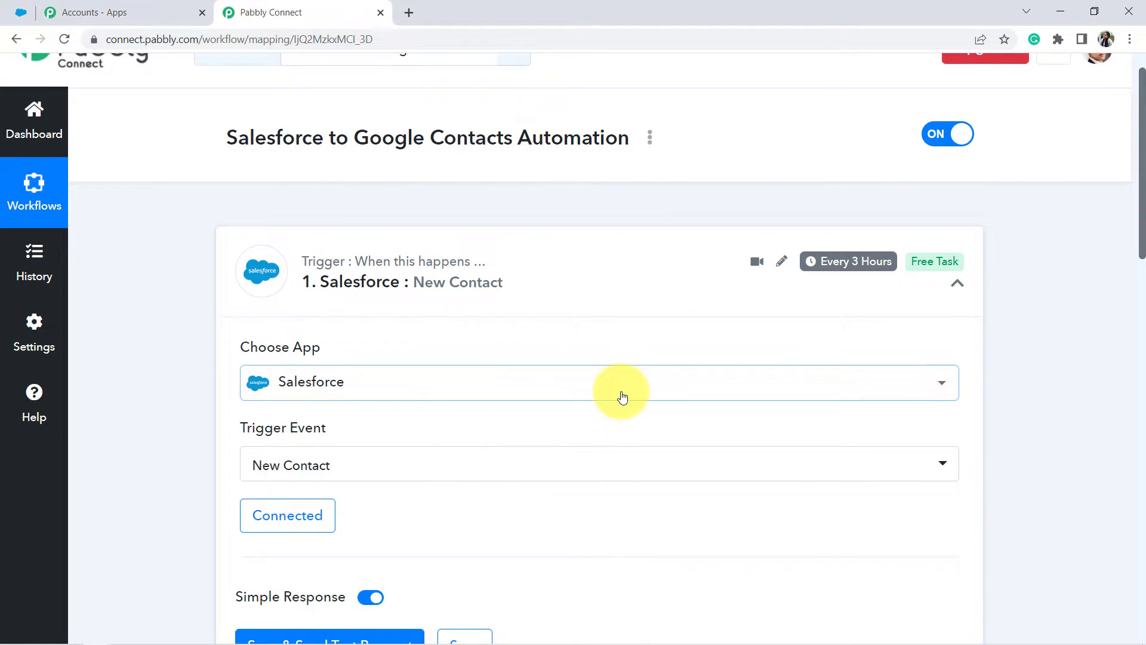
mouse_move(854, 275)
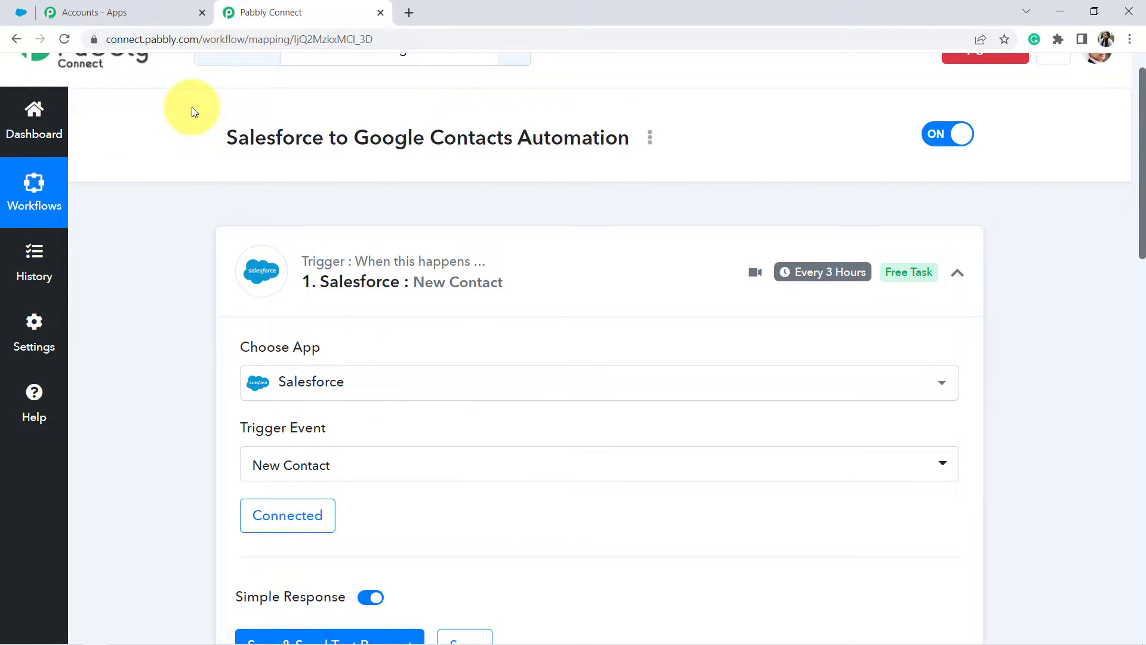
left_click_drag(1144, 169, 1143, 240)
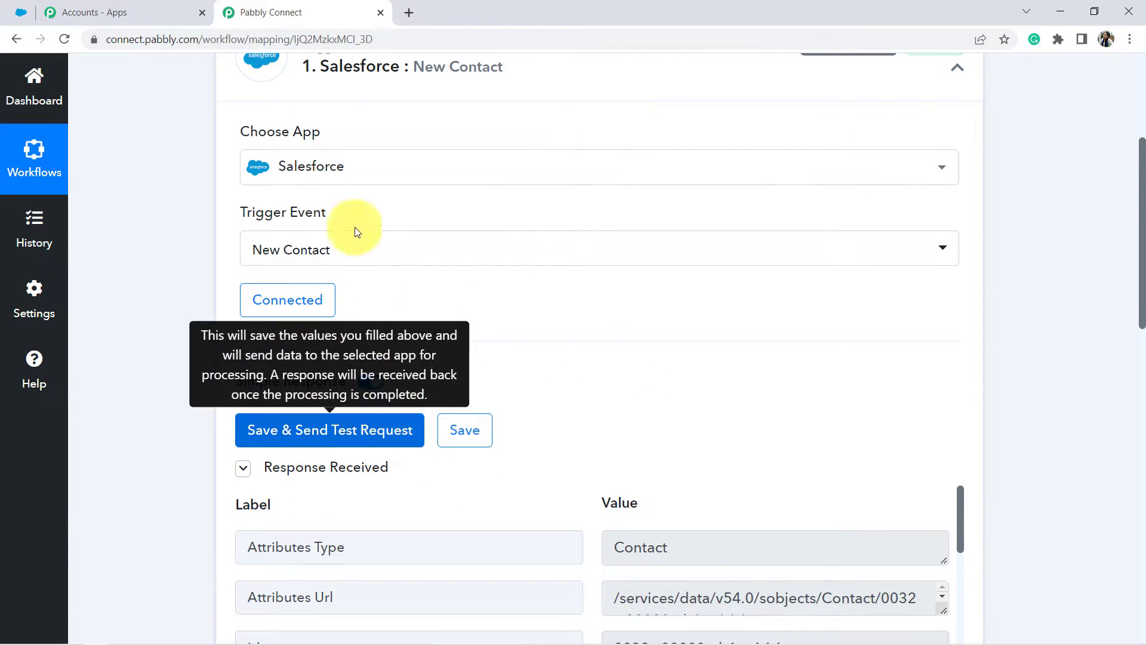
Step: Switch to Salesforce and start a new contact with salutation Ms., filling in the first name, last name and e-mail
left_click(16, 9)
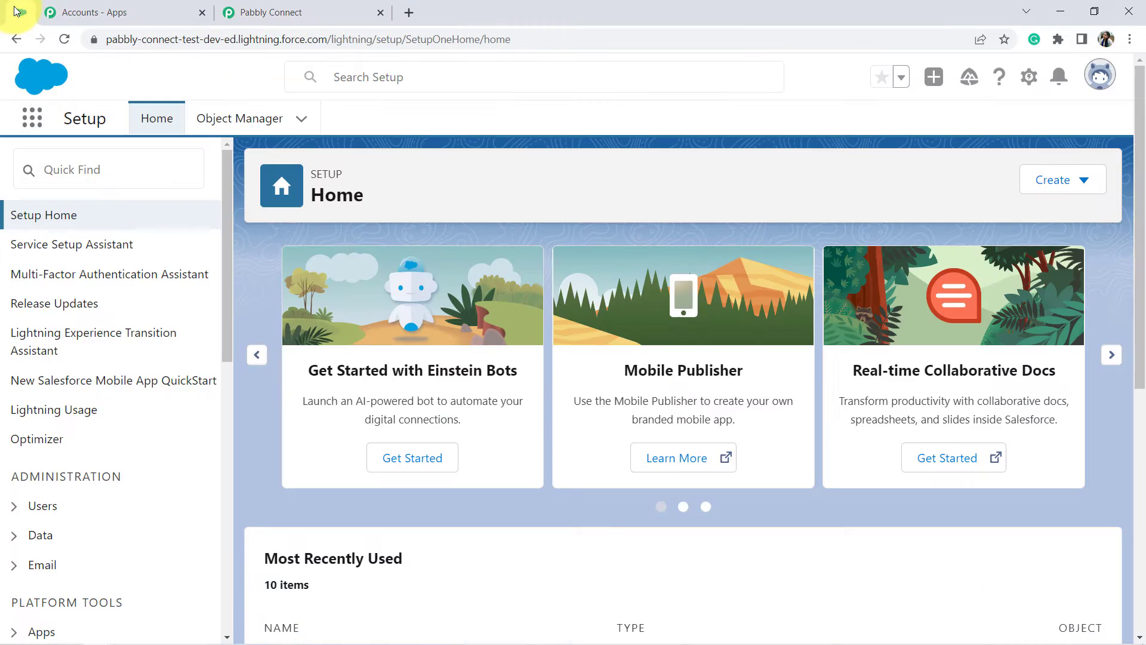
left_click(935, 79)
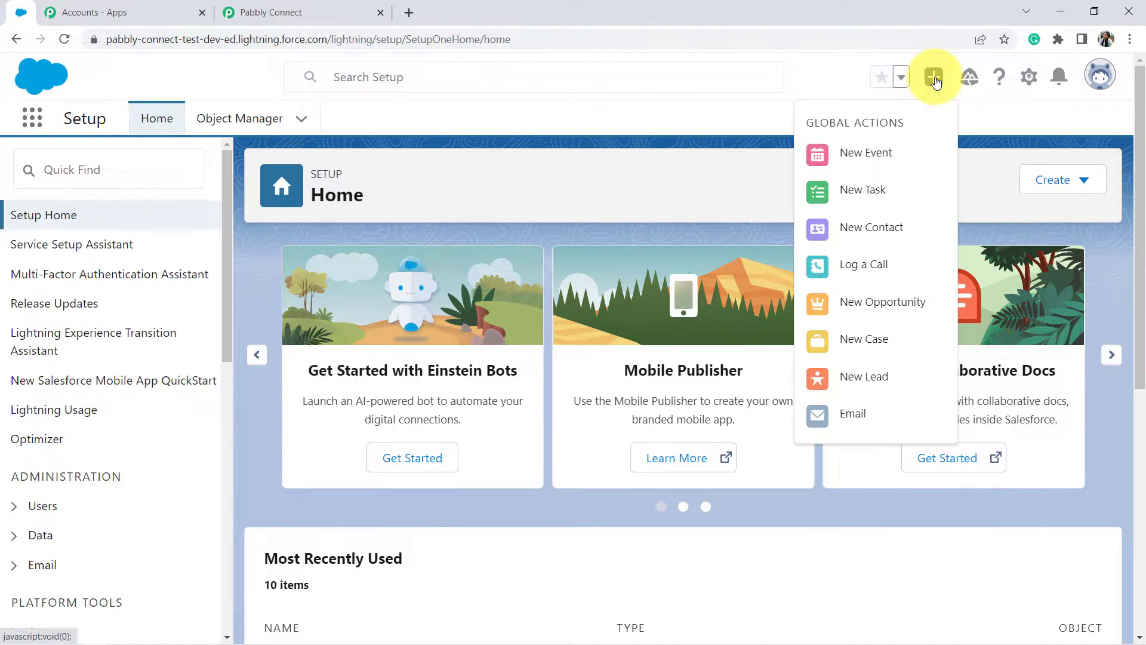
left_click(858, 228)
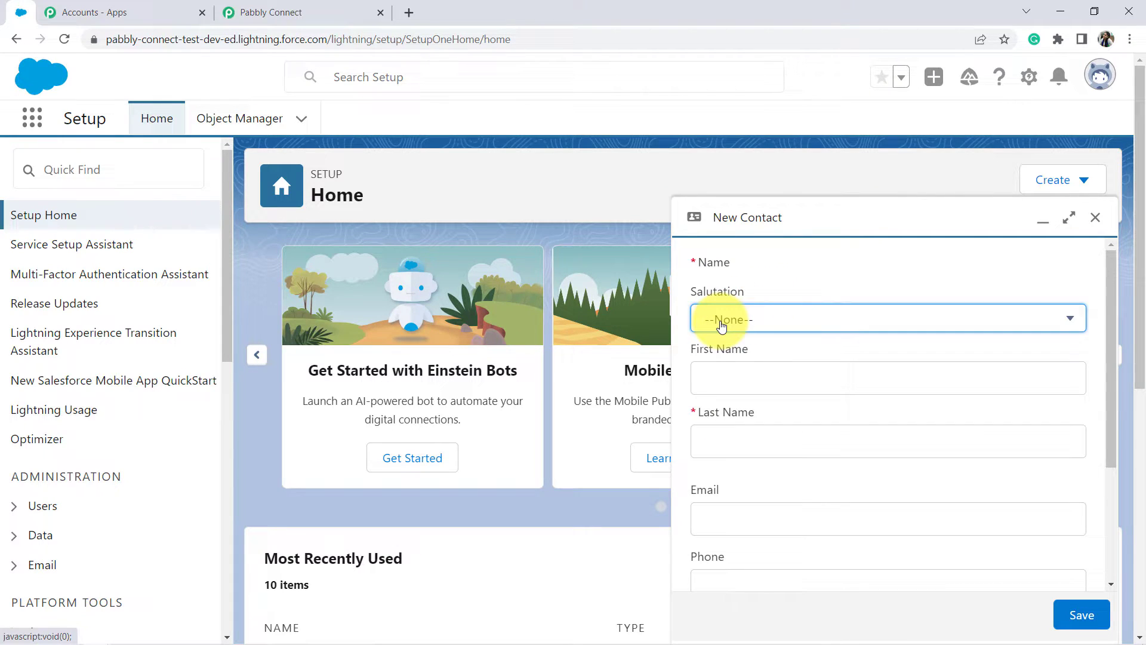
left_click(722, 323)
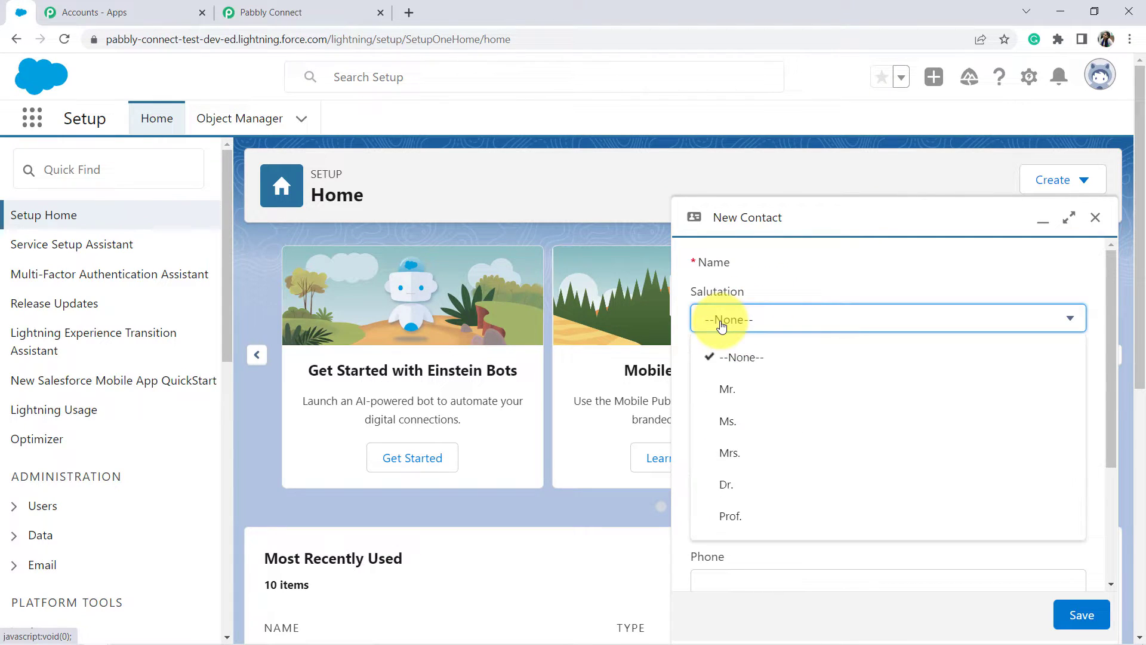
left_click(724, 421)
left_click(728, 373)
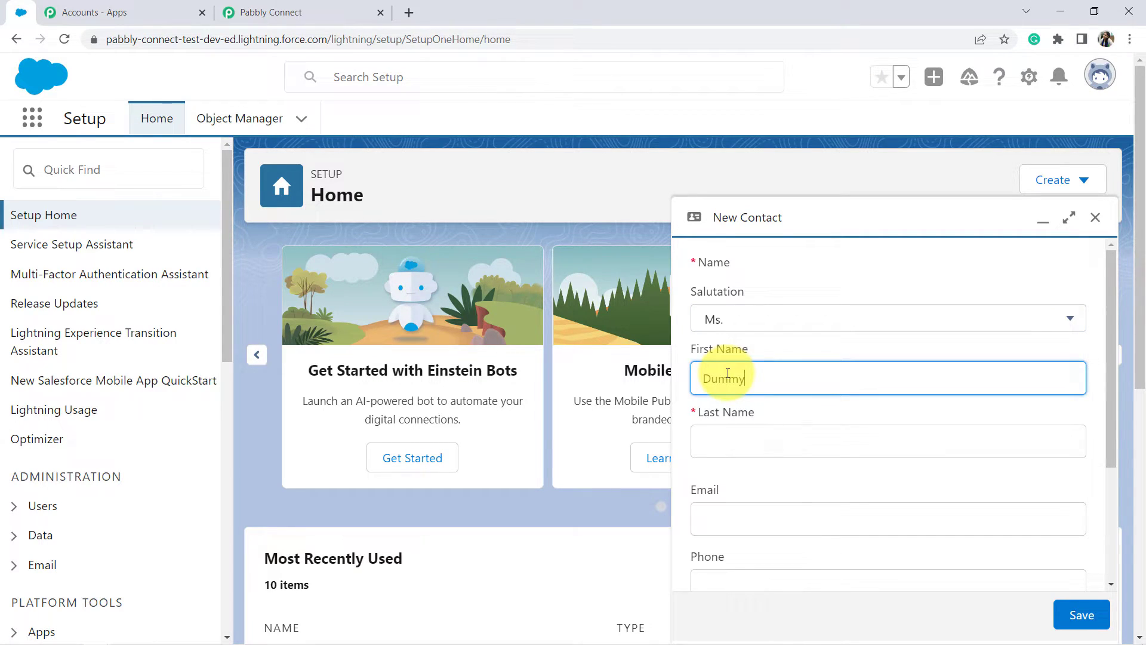
key("Tab")
key("Tab")
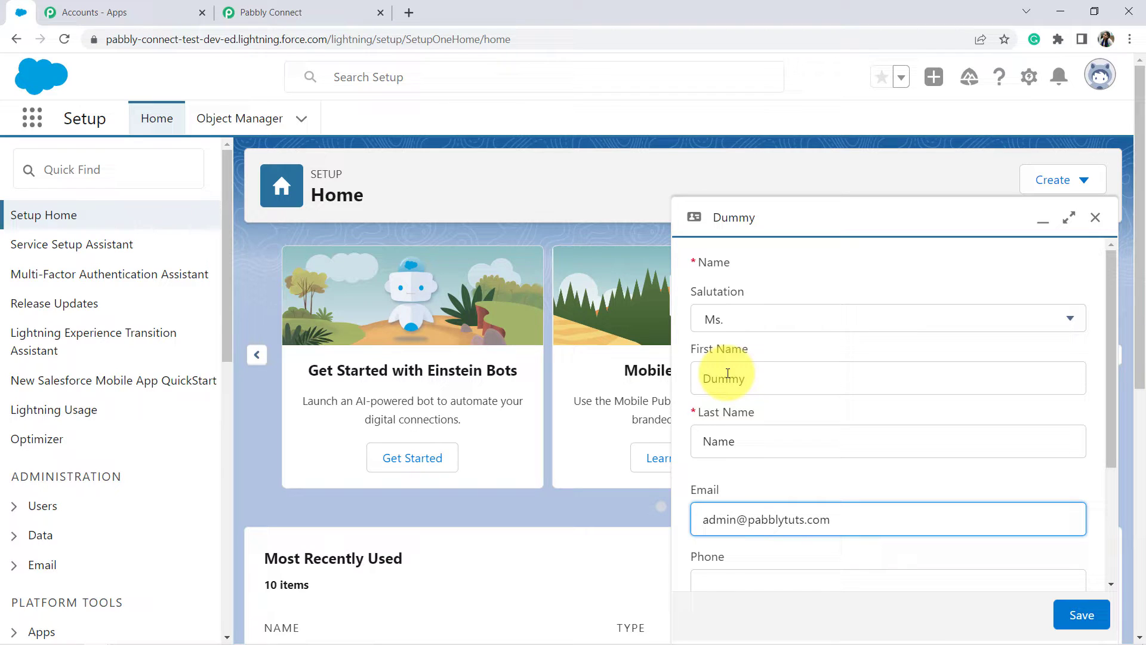
Step: Fill in the contact's phone number, leave the title empty and save the contact
left_click_drag(1113, 337, 1116, 455)
left_click(842, 406)
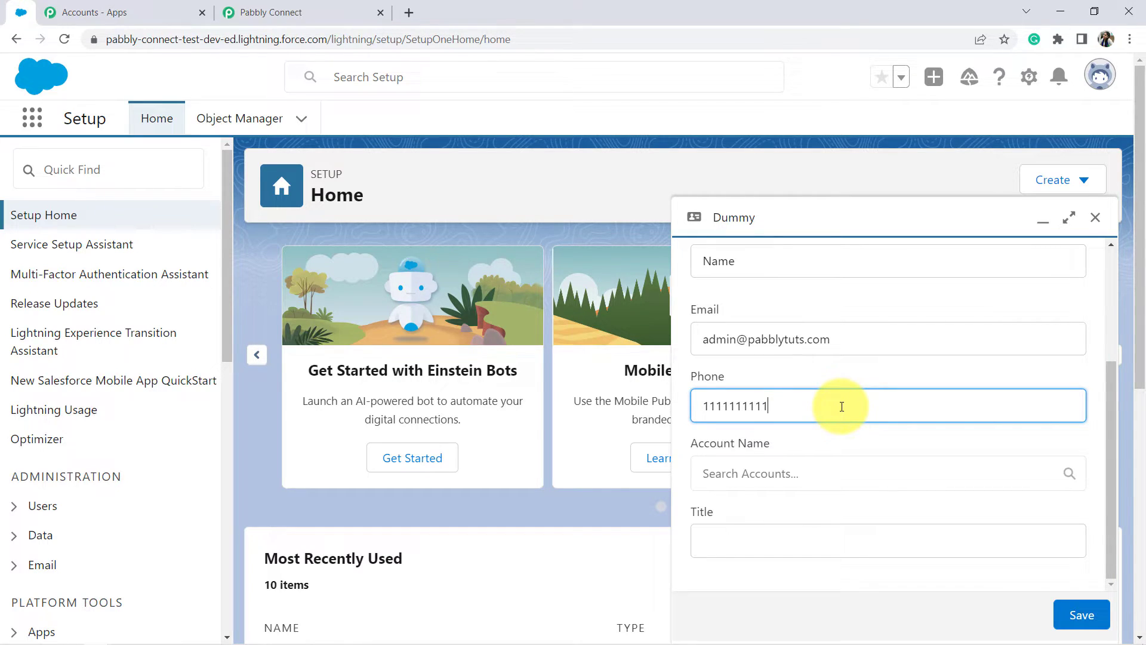
left_click(798, 555)
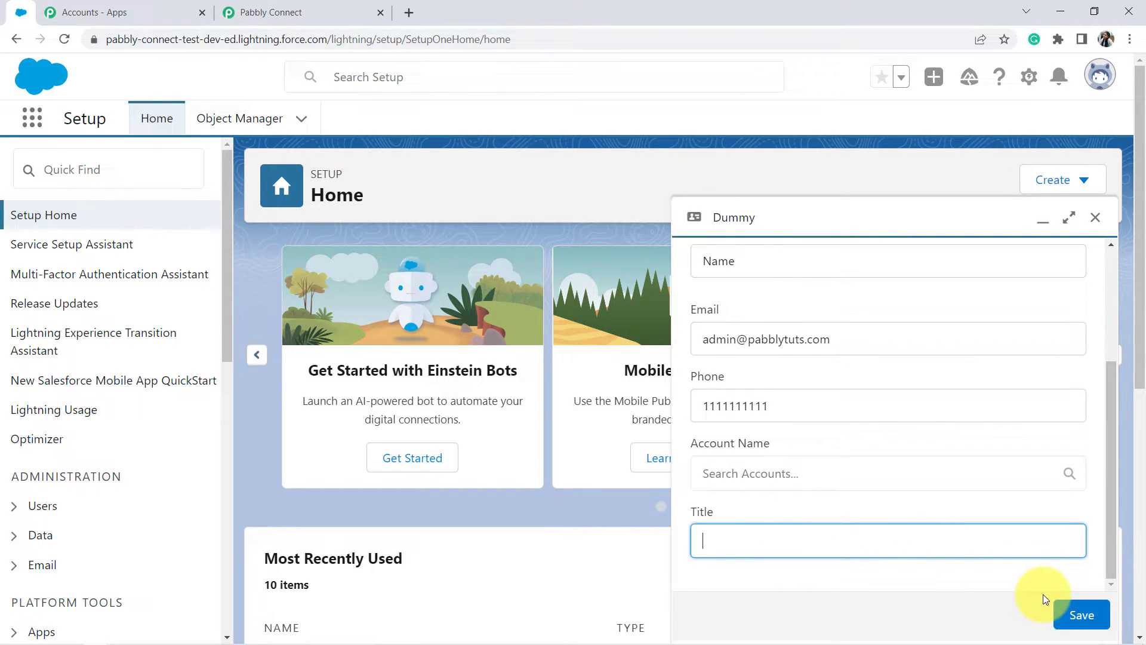
left_click(1083, 621)
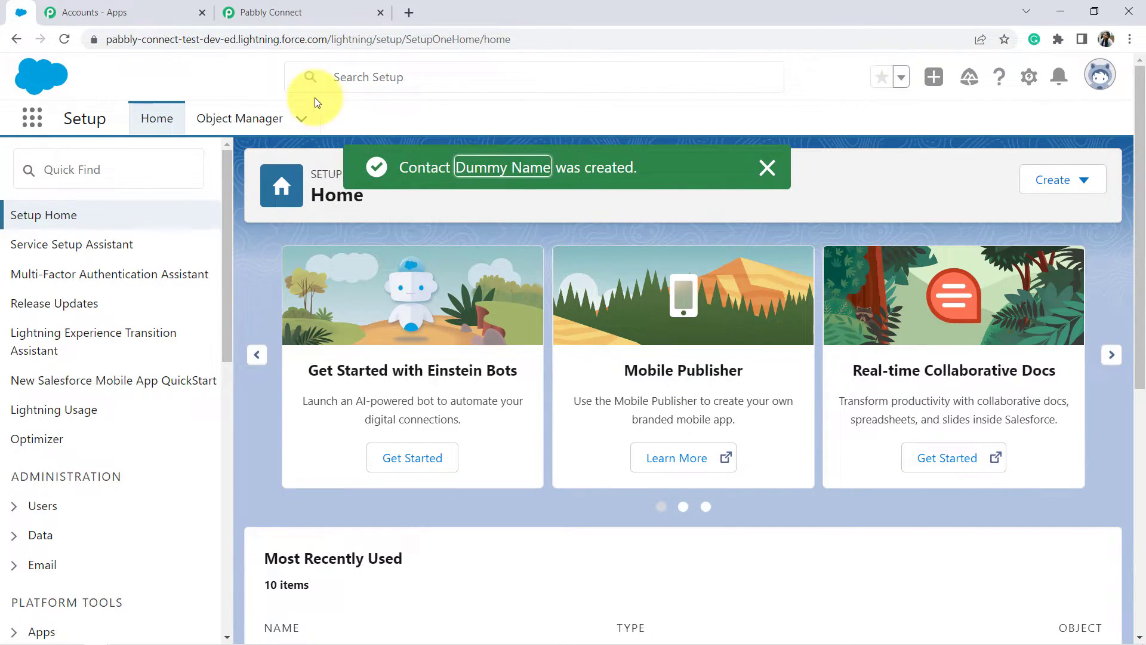
Step: Switch back to the Pabbly Connect workflow, resend the trigger's test request and review the new contact's data
left_click(285, 6)
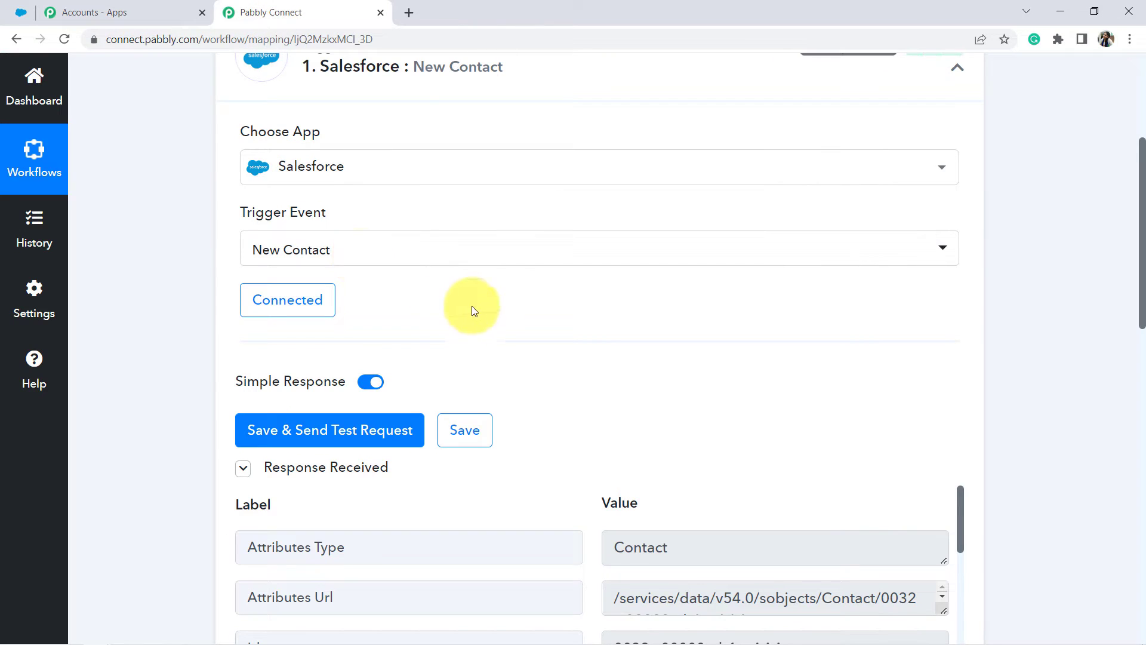
left_click(368, 428)
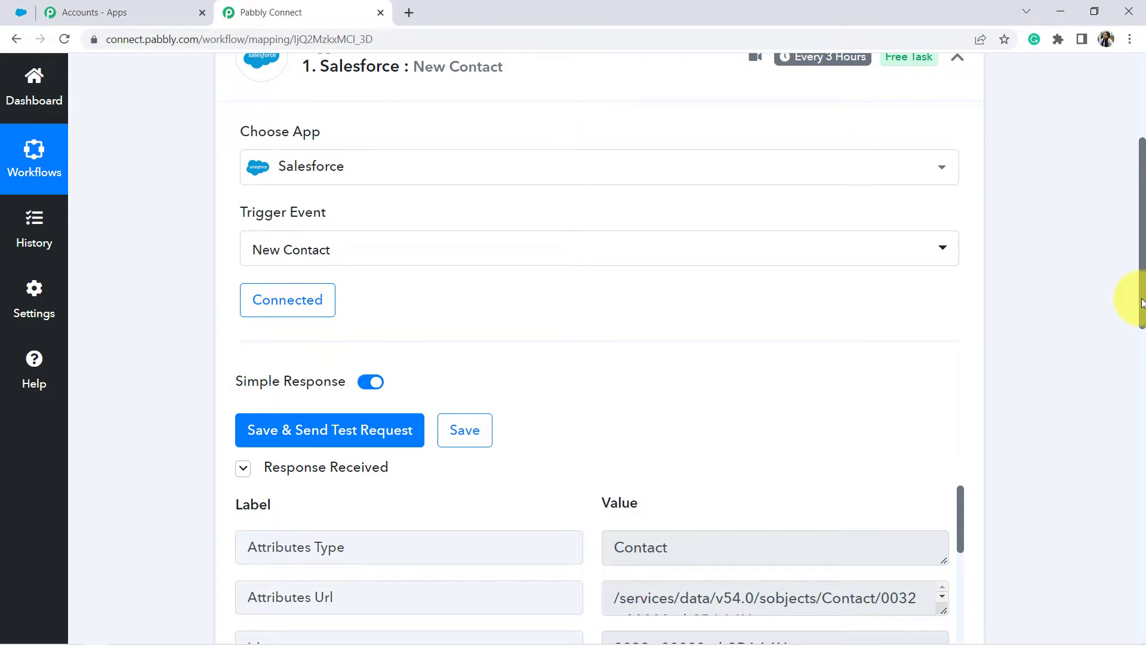
left_click_drag(1142, 302, 1144, 421)
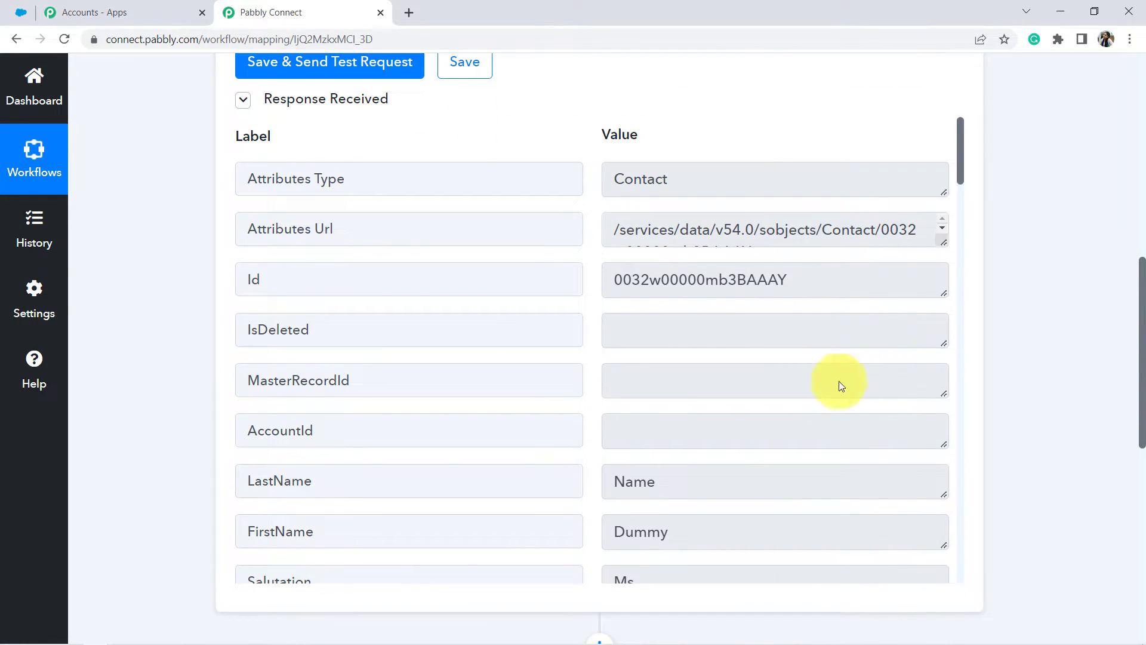
Step: Check the last name, first name and phone values in the Salesforce trigger's received response
double_click(631, 490)
double_click(638, 528)
left_click_drag(962, 156, 971, 342)
double_click(696, 295)
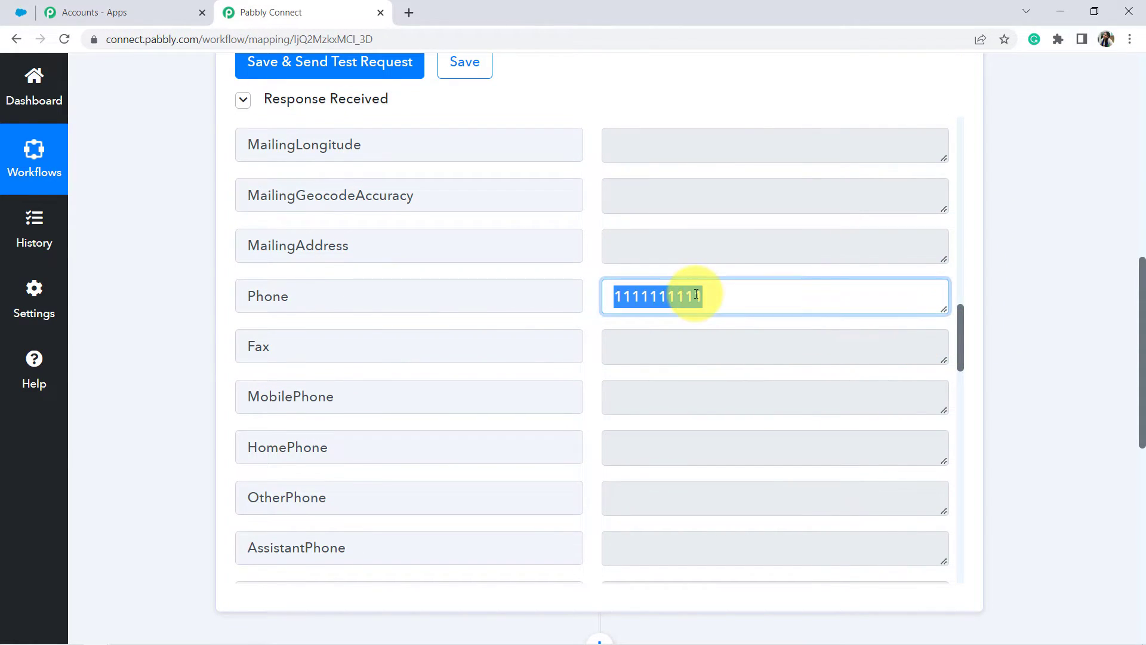
left_click(1023, 313)
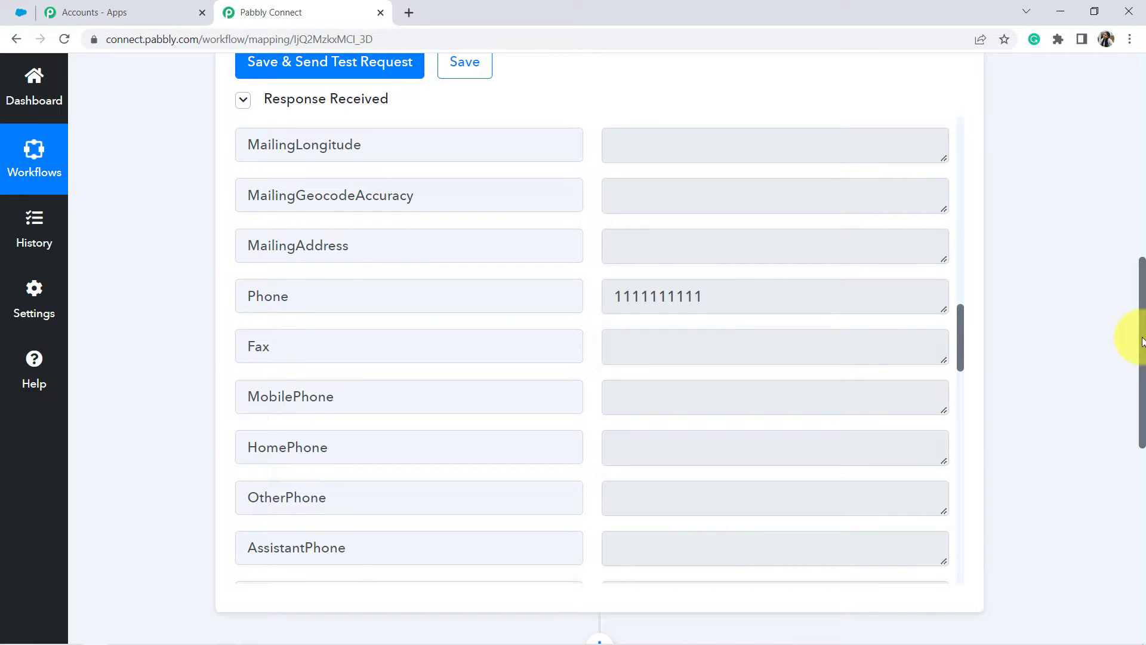
Step: Set the workflow's action step to the Google Contacts app with Create Contact as the action event
left_click_drag(1141, 368, 1031, 513)
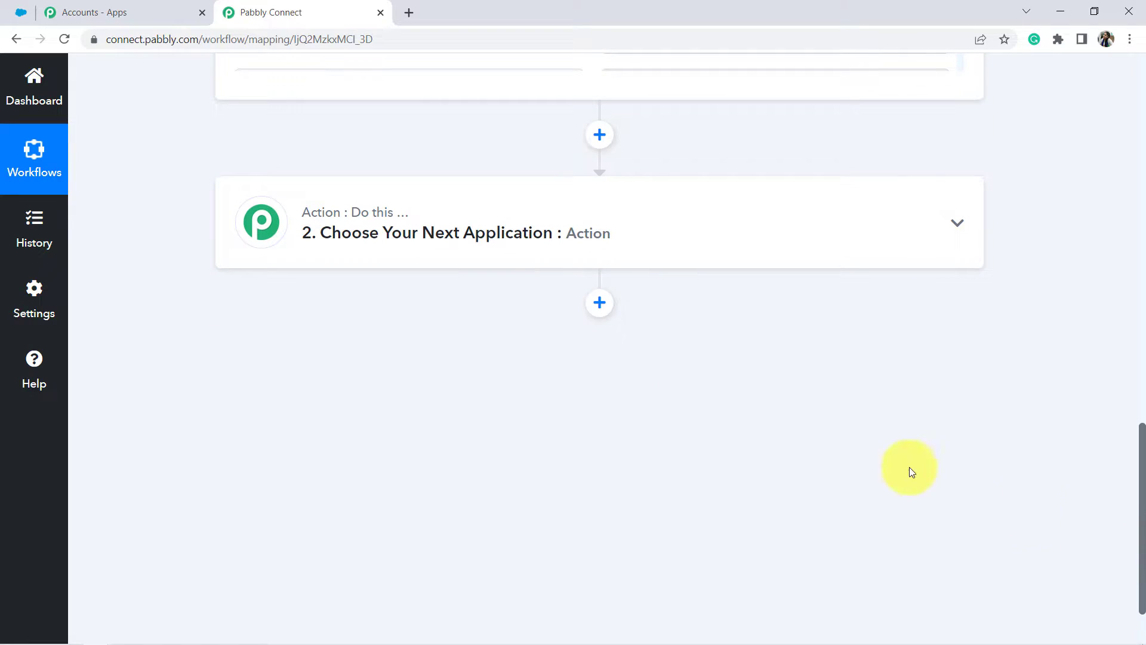
left_click(306, 232)
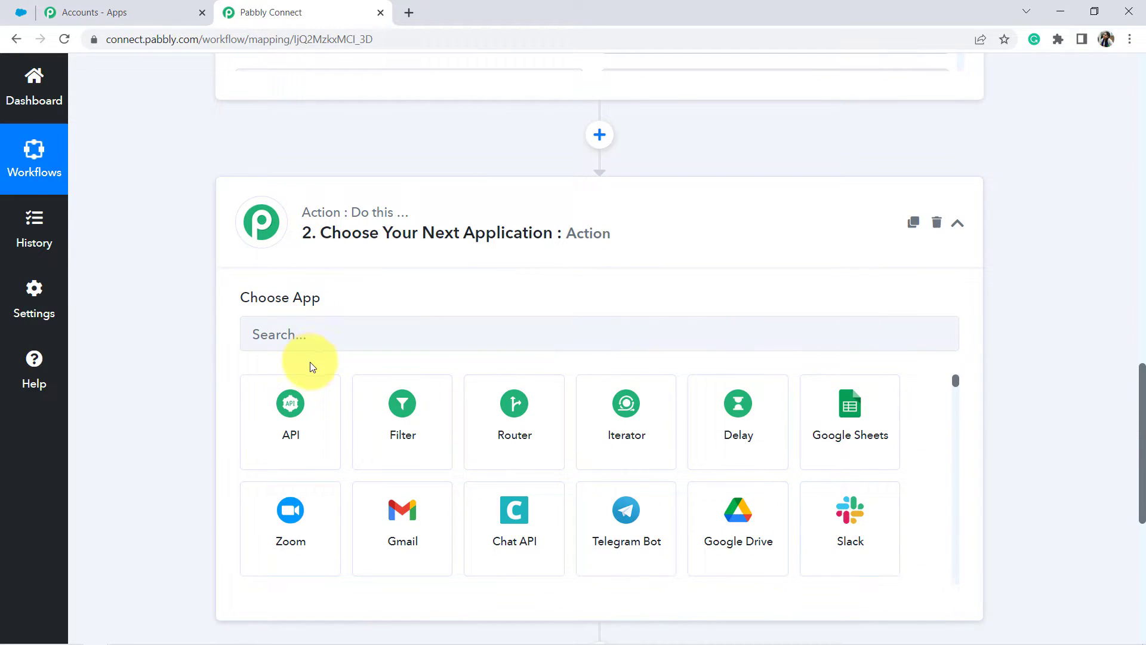
left_click(278, 339)
type("google cont")
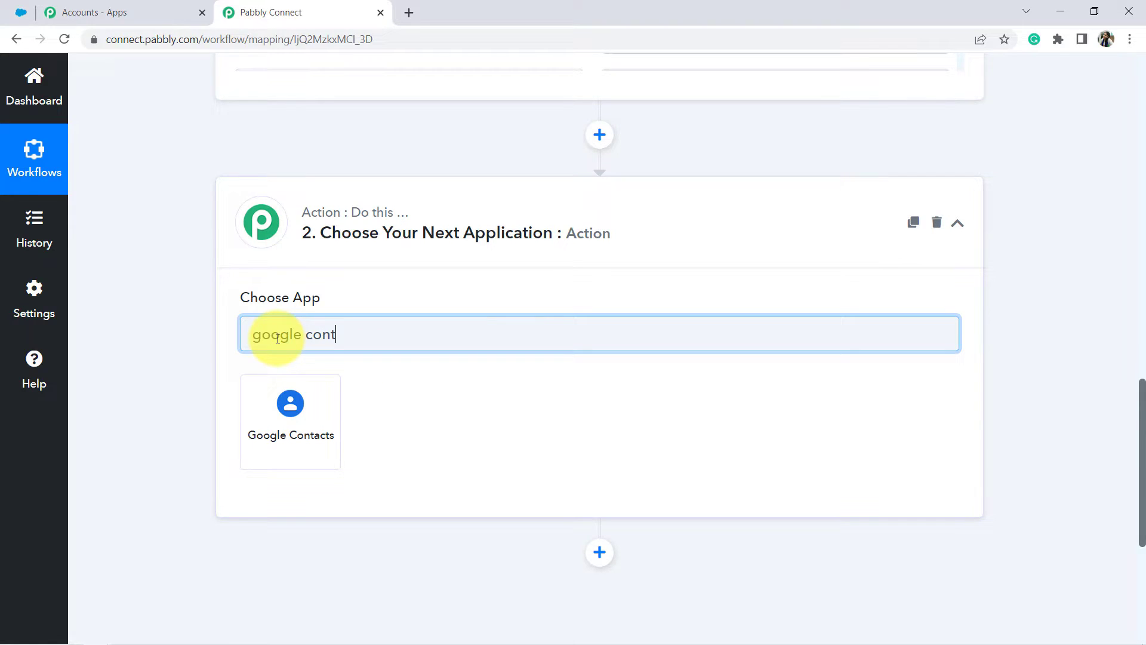
left_click(266, 408)
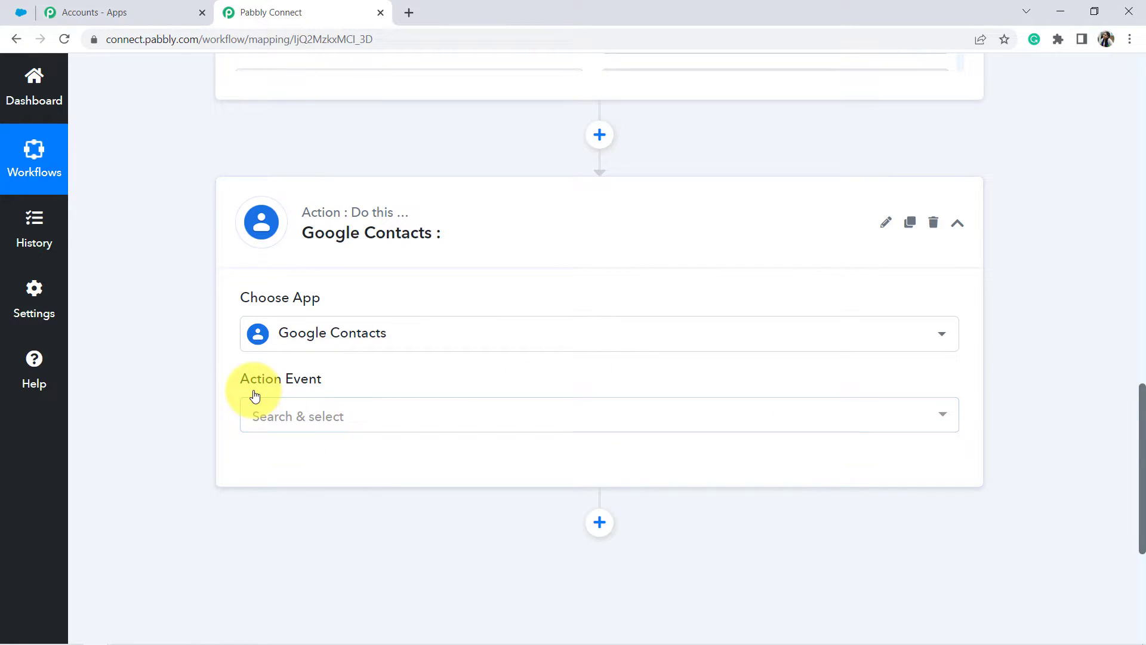
left_click(273, 415)
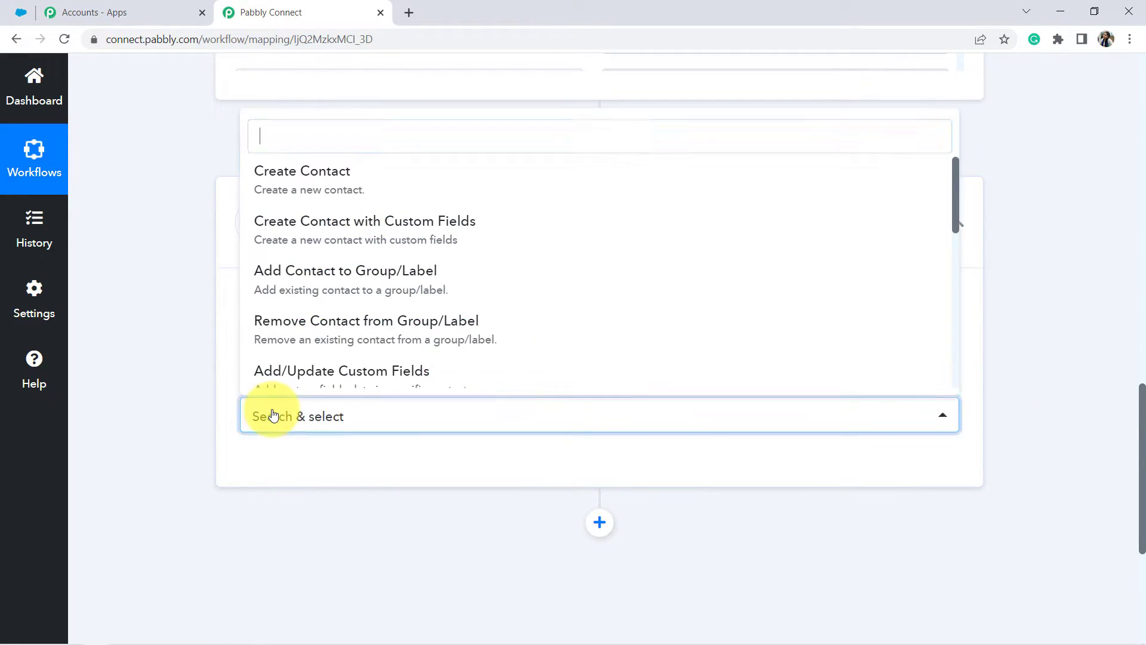
left_click(316, 188)
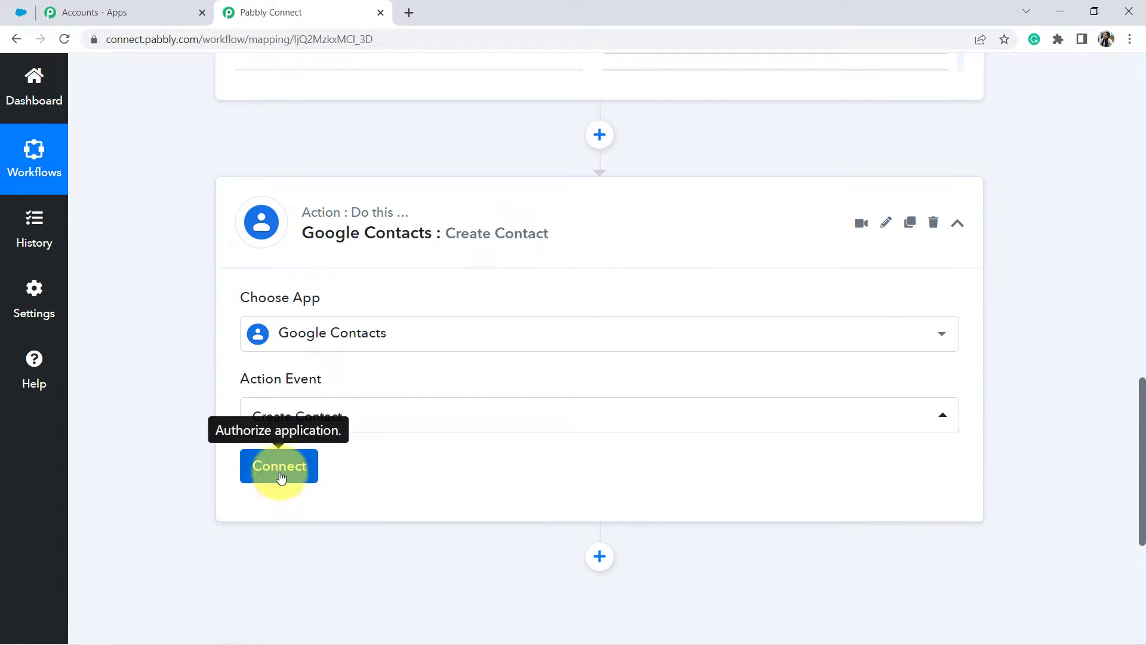
Step: Add a new Google Contacts connection to the action and authorise it with the second listed Google account
left_click(275, 468)
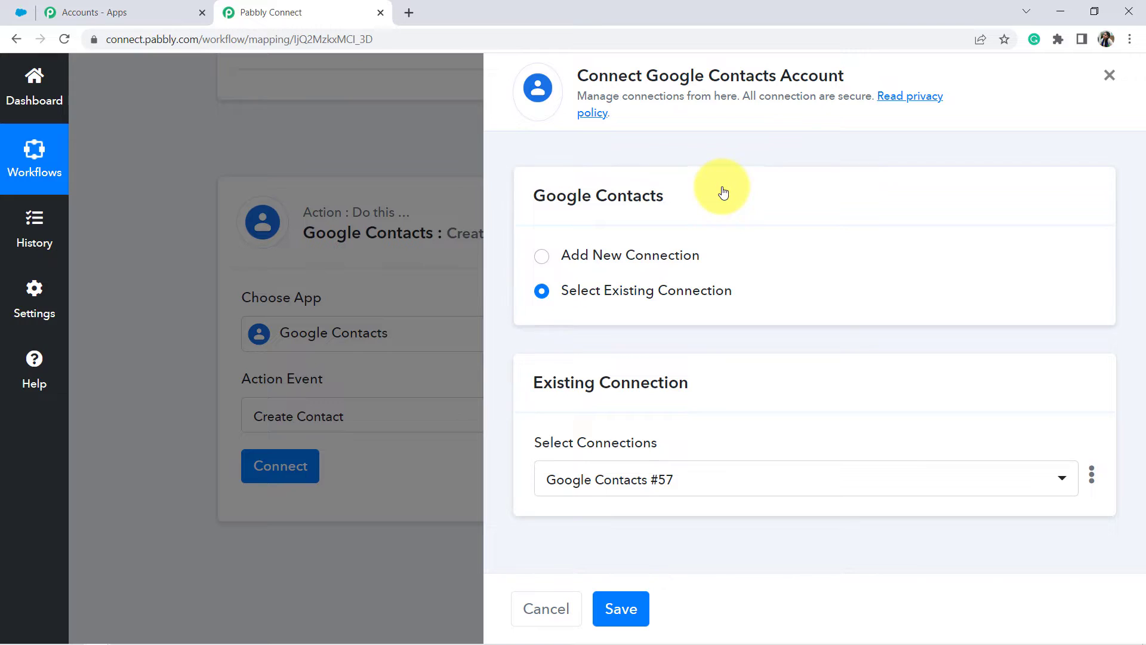
left_click(636, 257)
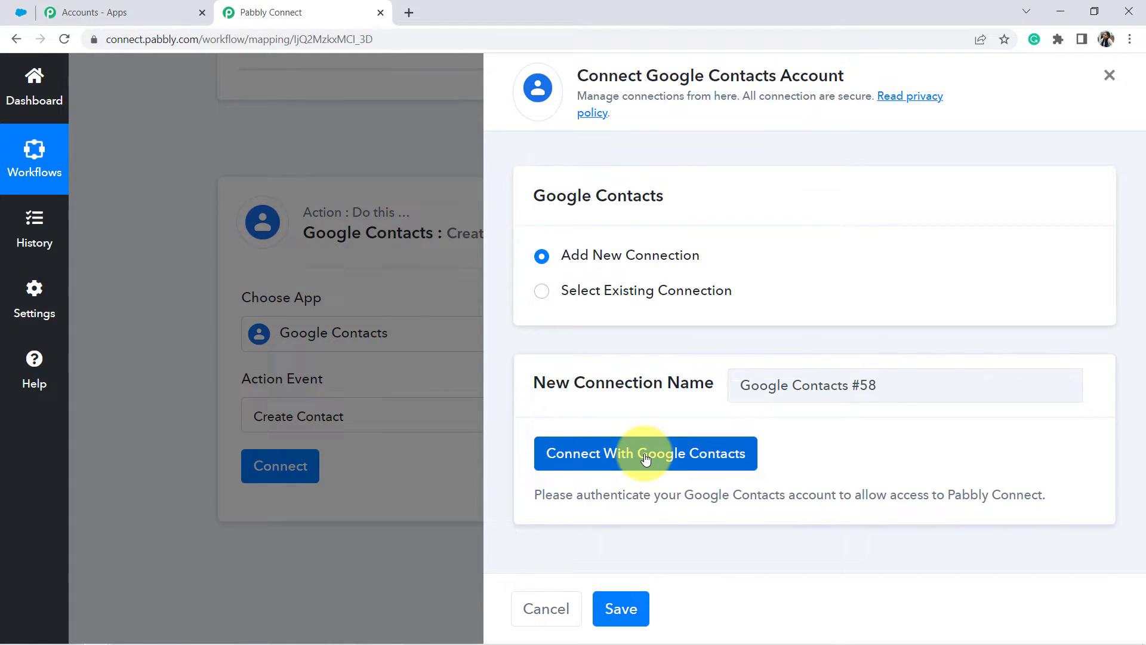
left_click(645, 456)
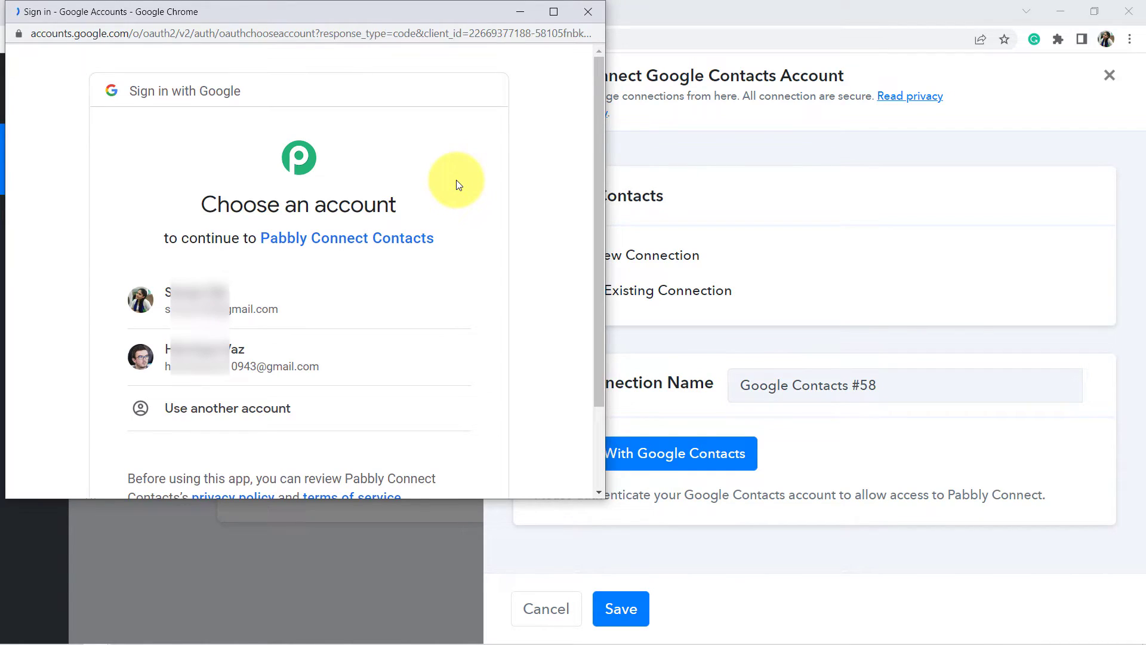
left_click(172, 373)
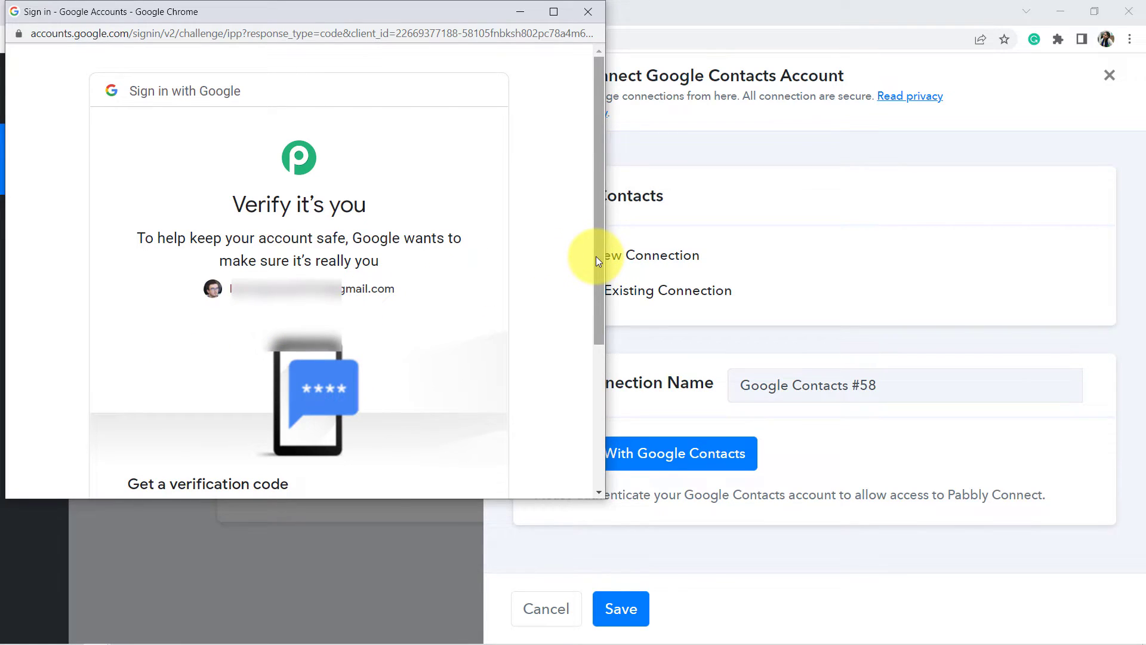
left_click(384, 379)
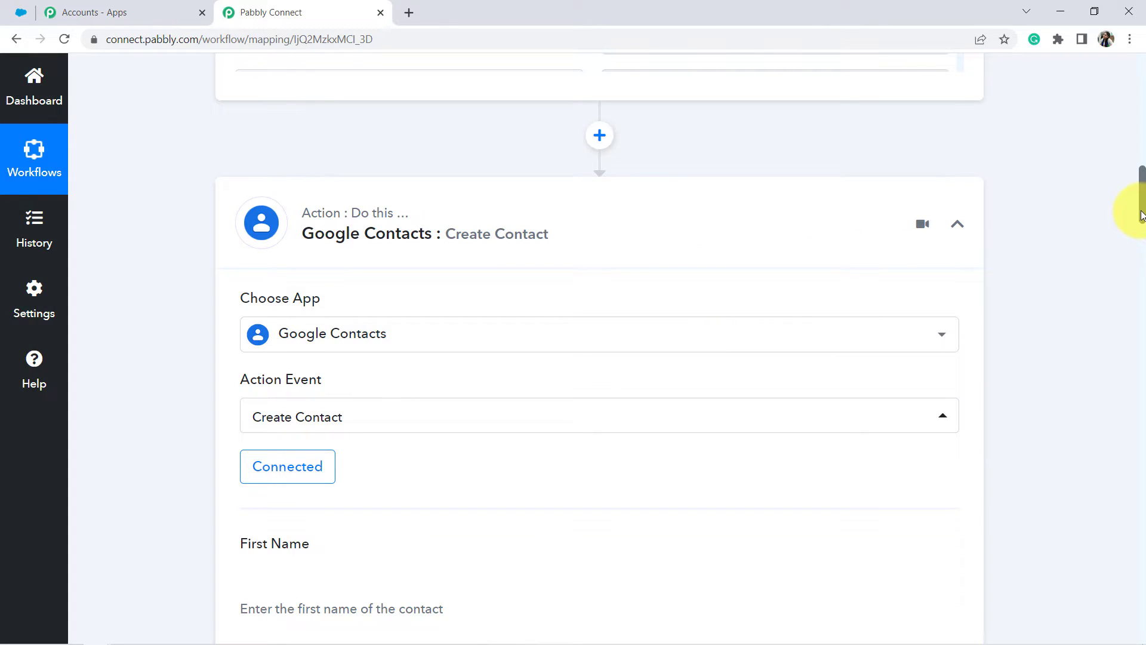
Step: Map the action's First Name field to the FirstName value from the Salesforce New Contact trigger
left_click_drag(1142, 210, 1139, 243)
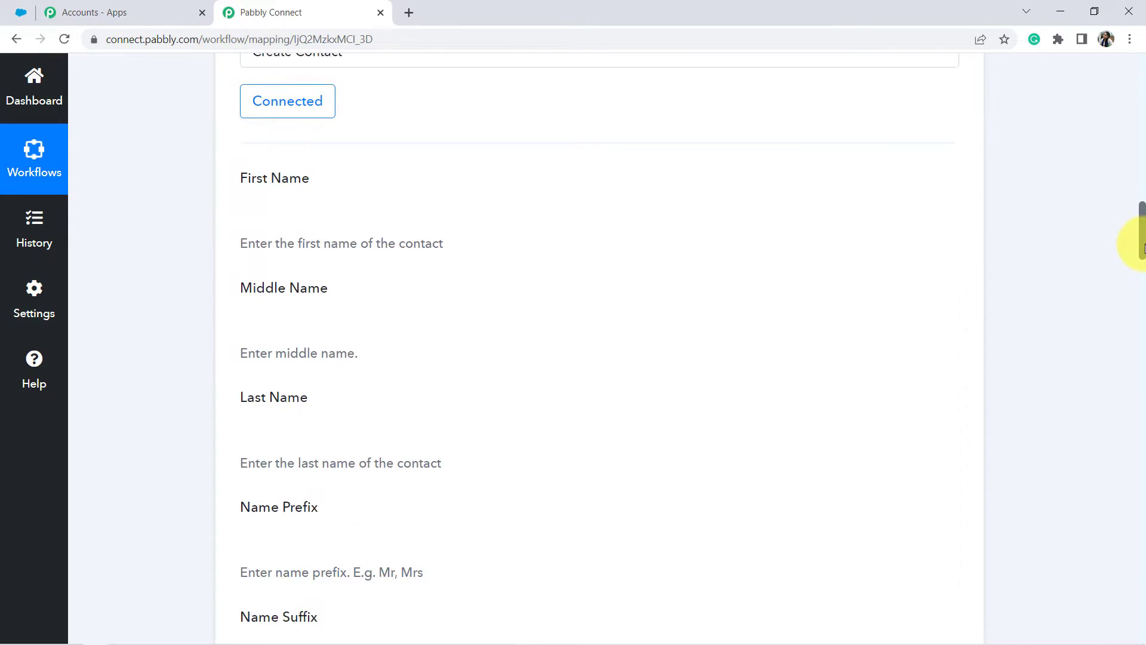
scroll(181, 218, "up", 9)
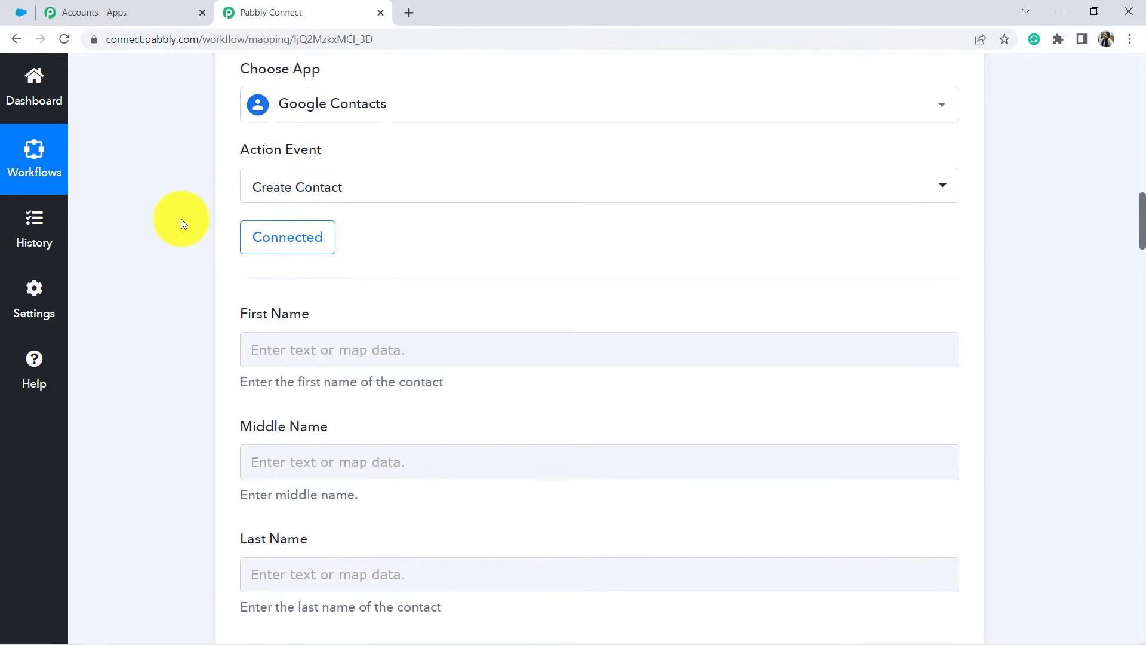
scroll(181, 218, "up", 5)
scroll(181, 219, "down", 9)
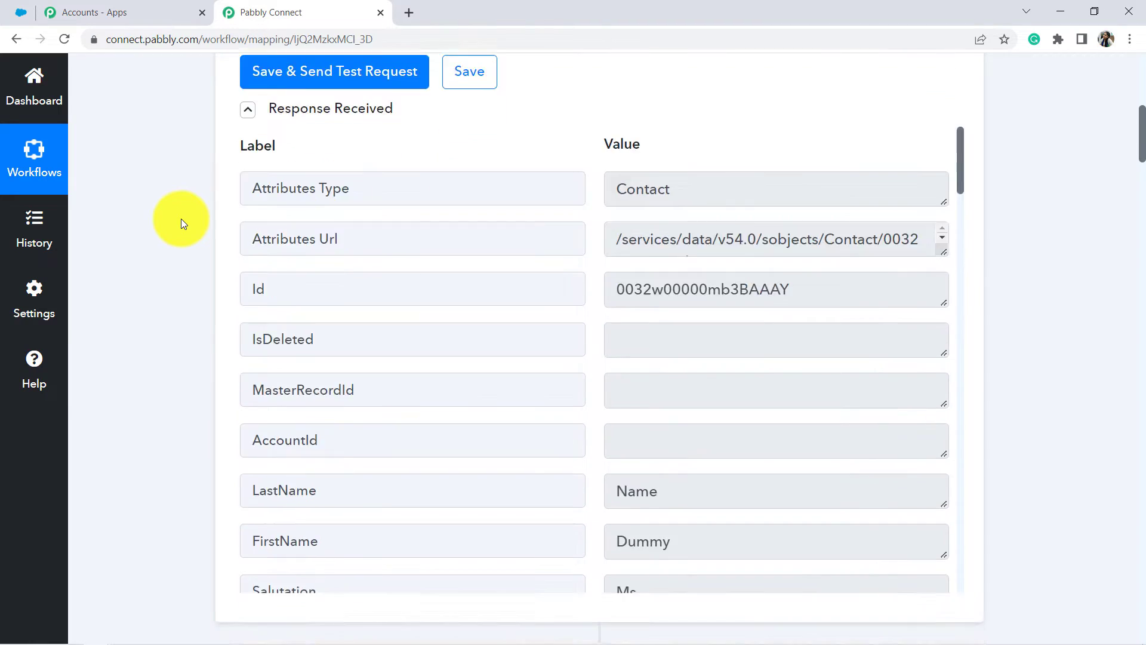
scroll(180, 219, "down", 6)
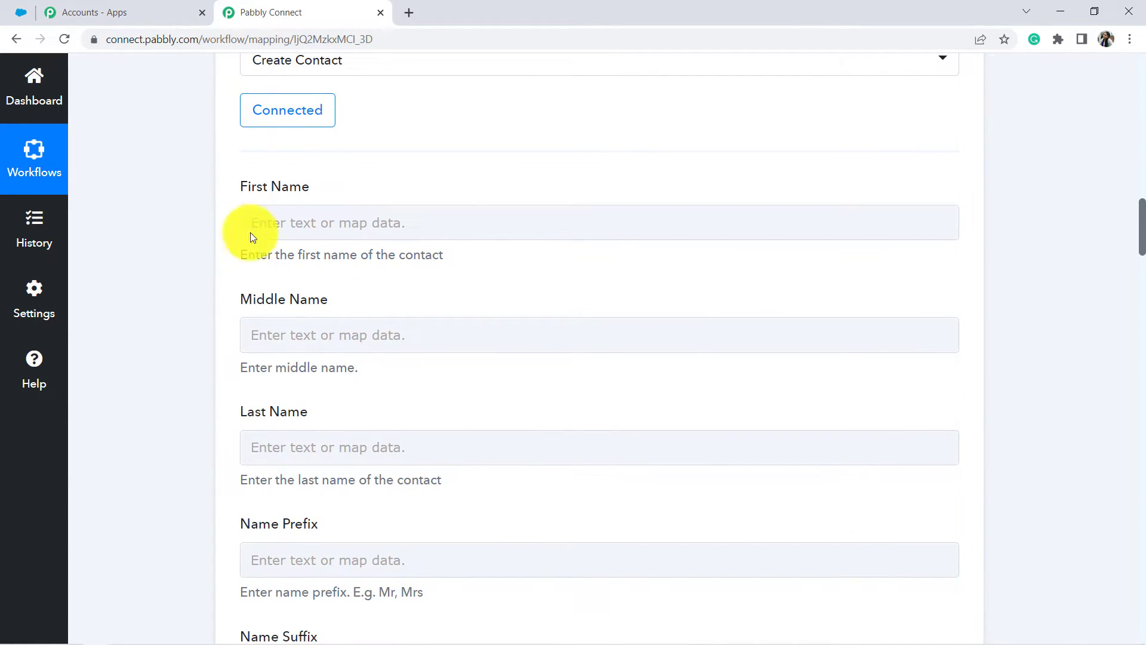
left_click(282, 213)
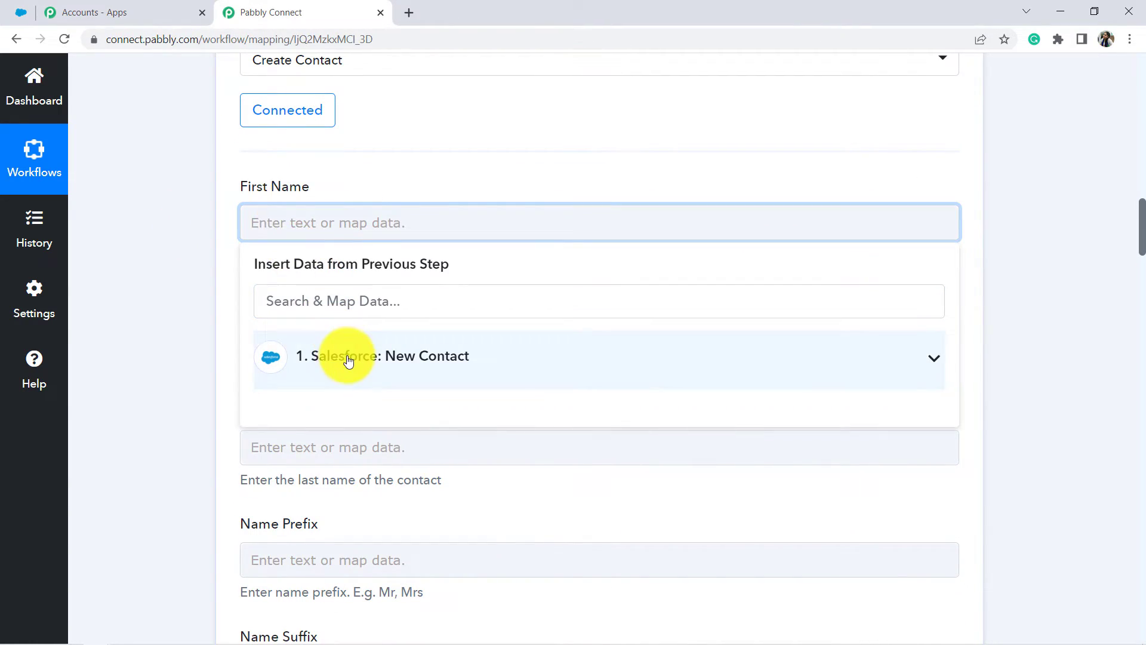
left_click(349, 358)
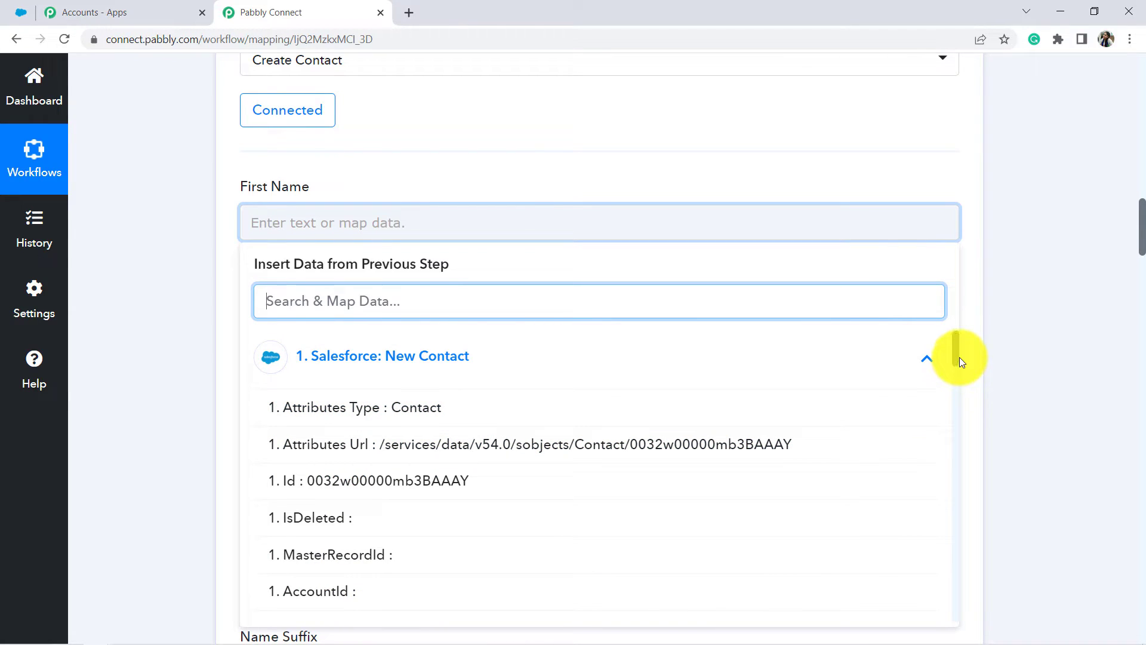
left_click_drag(958, 349, 959, 375)
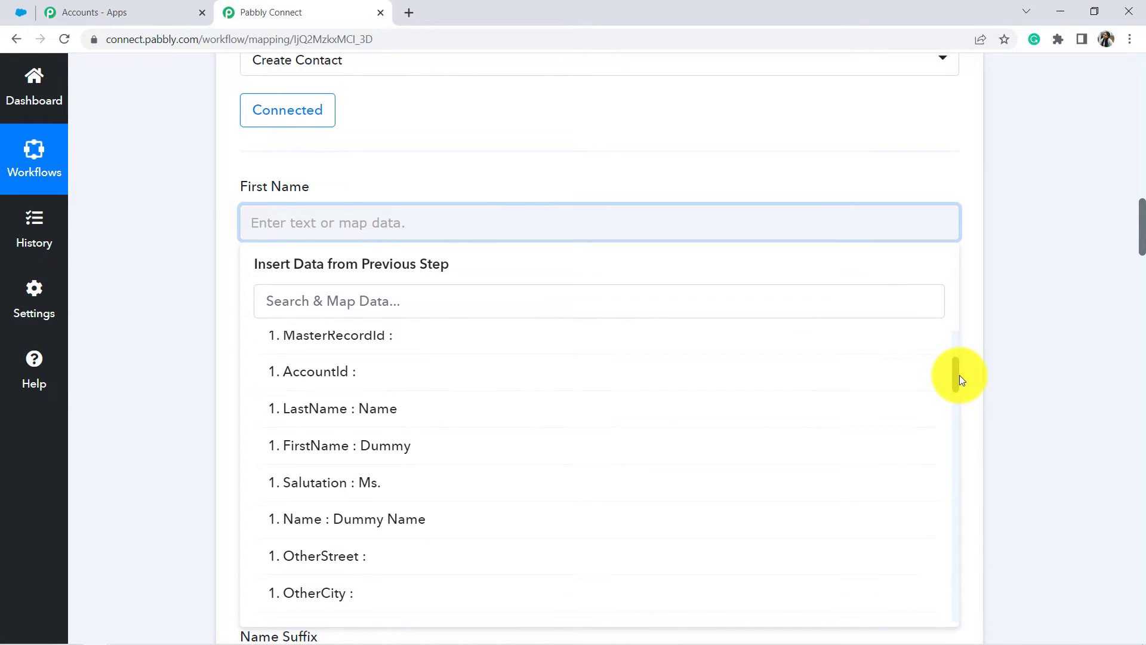
left_click(380, 455)
left_click(195, 396)
Step: Leave Middle Name empty and map Last Name to the LastName value from the Salesforce trigger
left_click(348, 346)
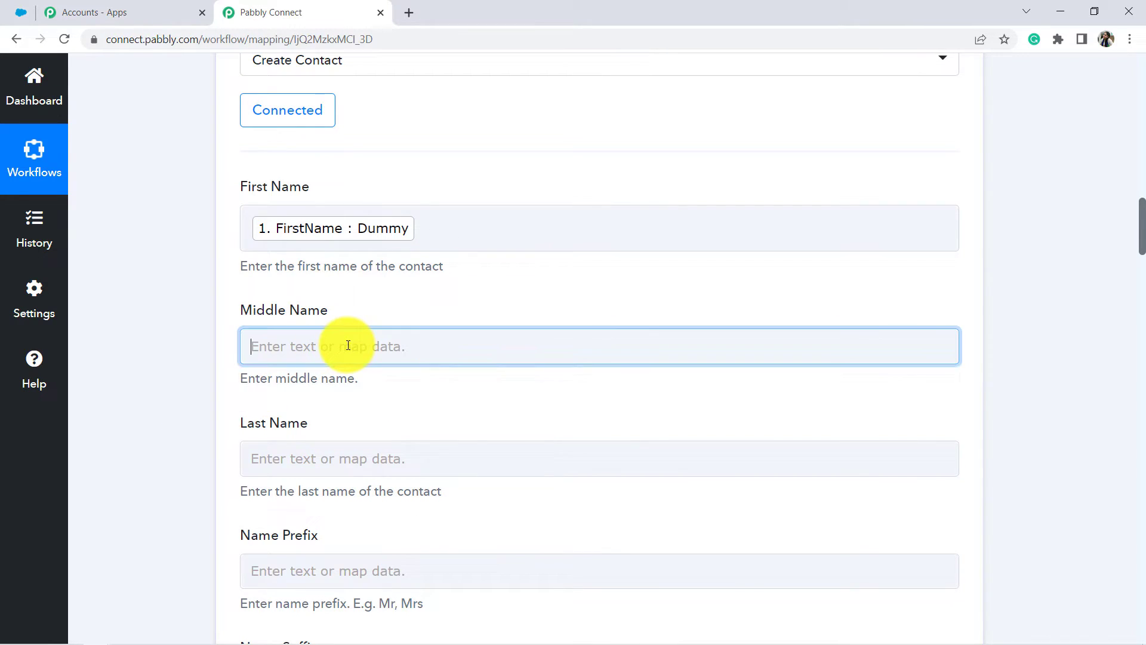
left_click(153, 333)
scroll(153, 334, "down", 1)
scroll(153, 333, "down", 3)
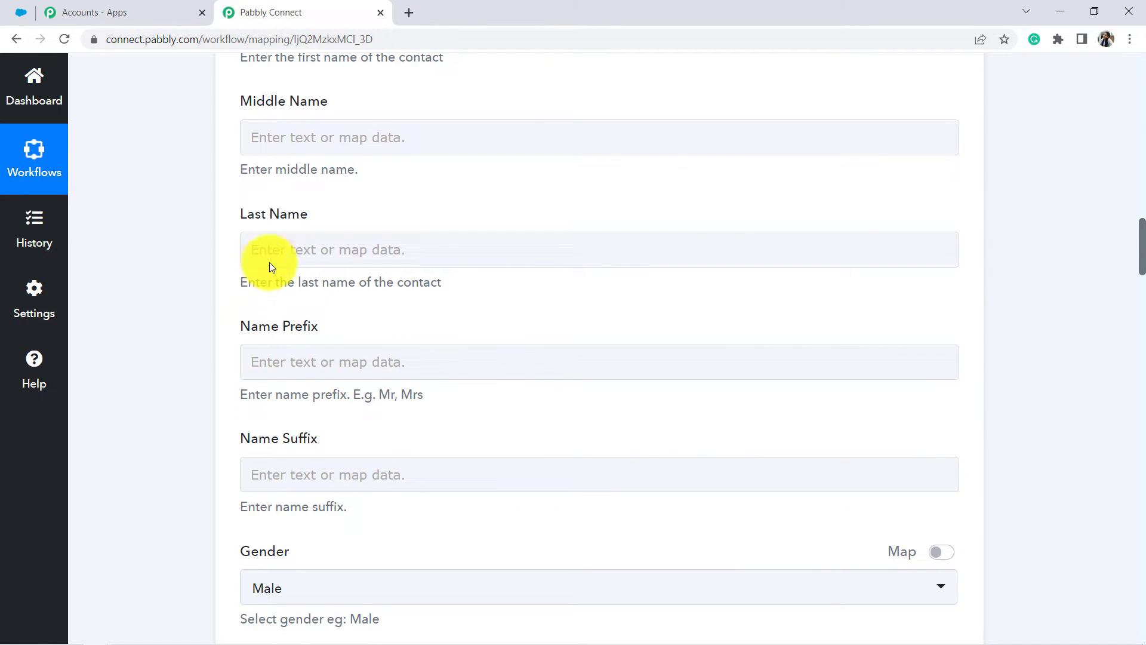
left_click(272, 267)
left_click(313, 393)
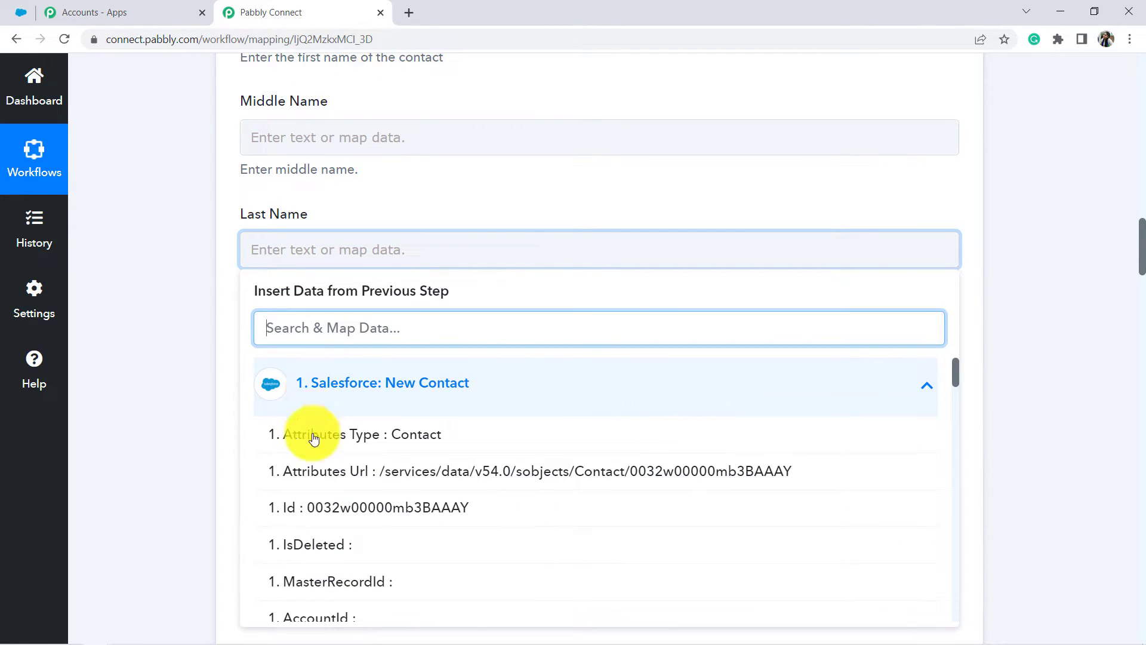
scroll(520, 471, "down", 5)
left_click(391, 384)
left_click(170, 332)
Step: Map Name Prefix to the Salutation value from the Salesforce trigger and leave Name Suffix empty
scroll(170, 332, "down", 3)
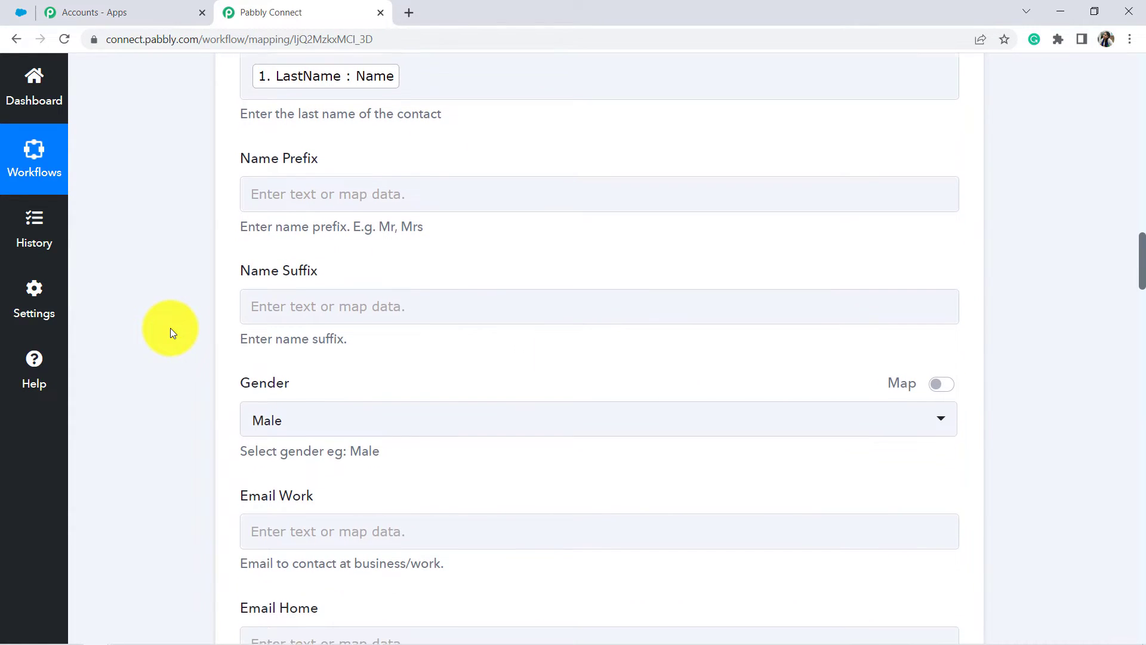
scroll(170, 328, "down", 2)
left_click(350, 107)
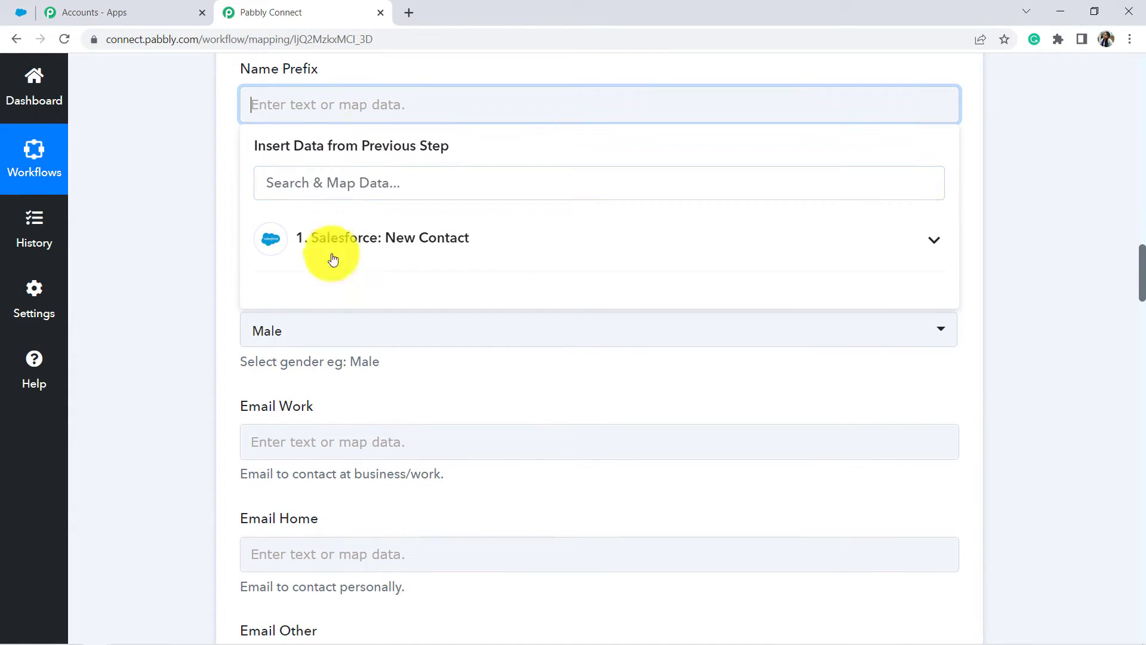
left_click(382, 242)
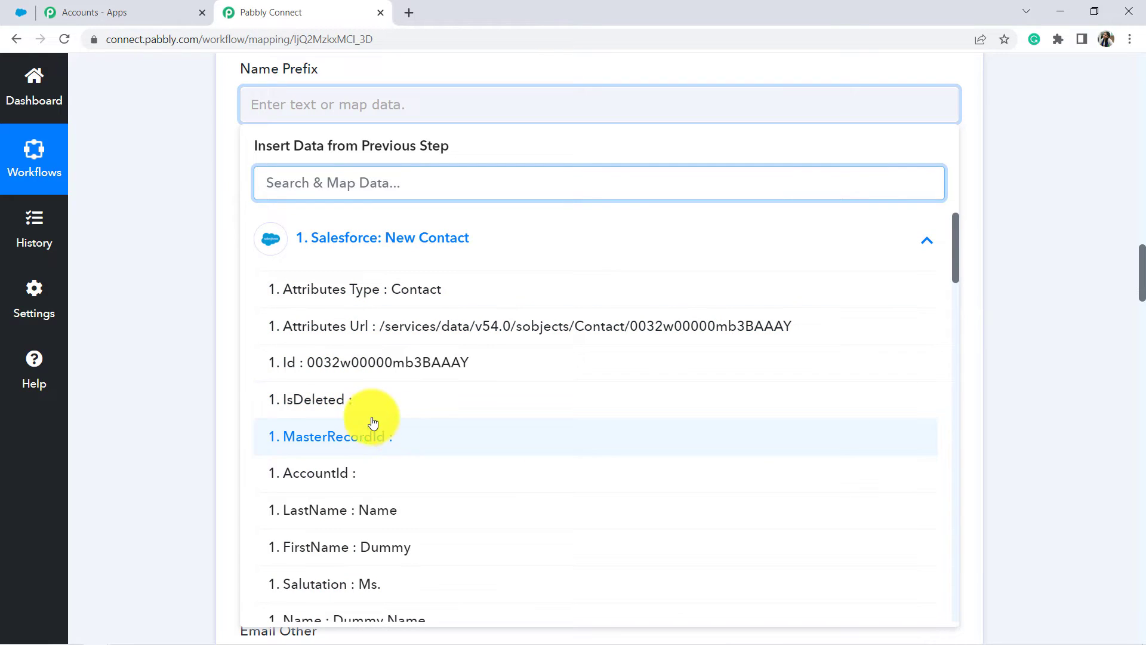
left_click(371, 588)
left_click(160, 360)
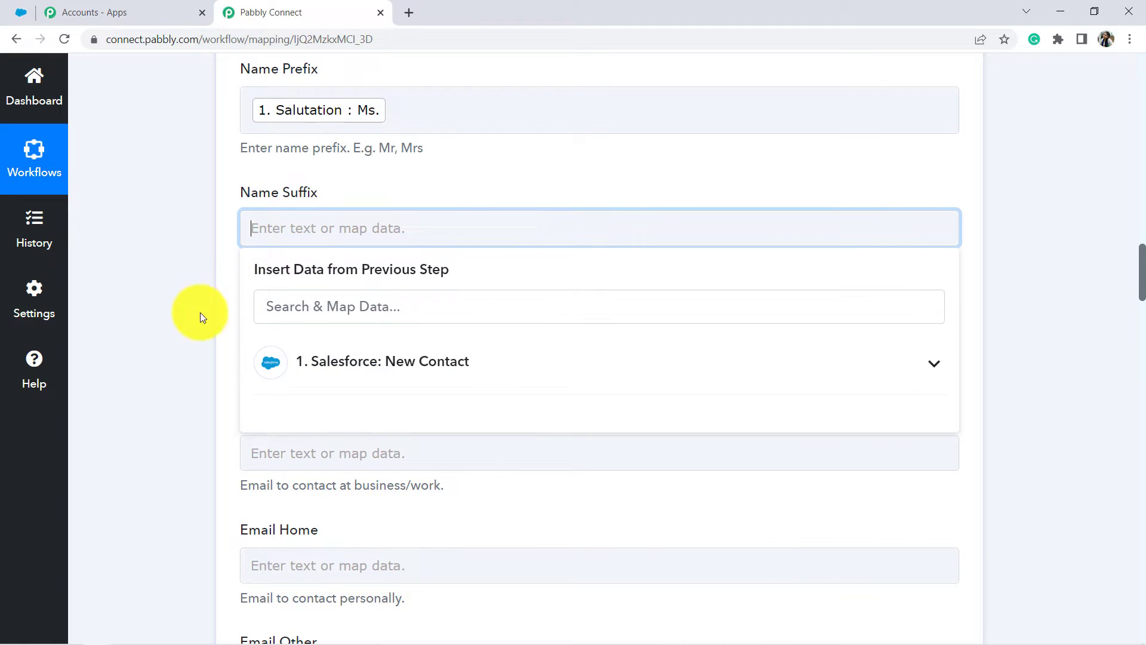
left_click(182, 329)
Step: Set the contact's gender to Unspecified
left_click(271, 355)
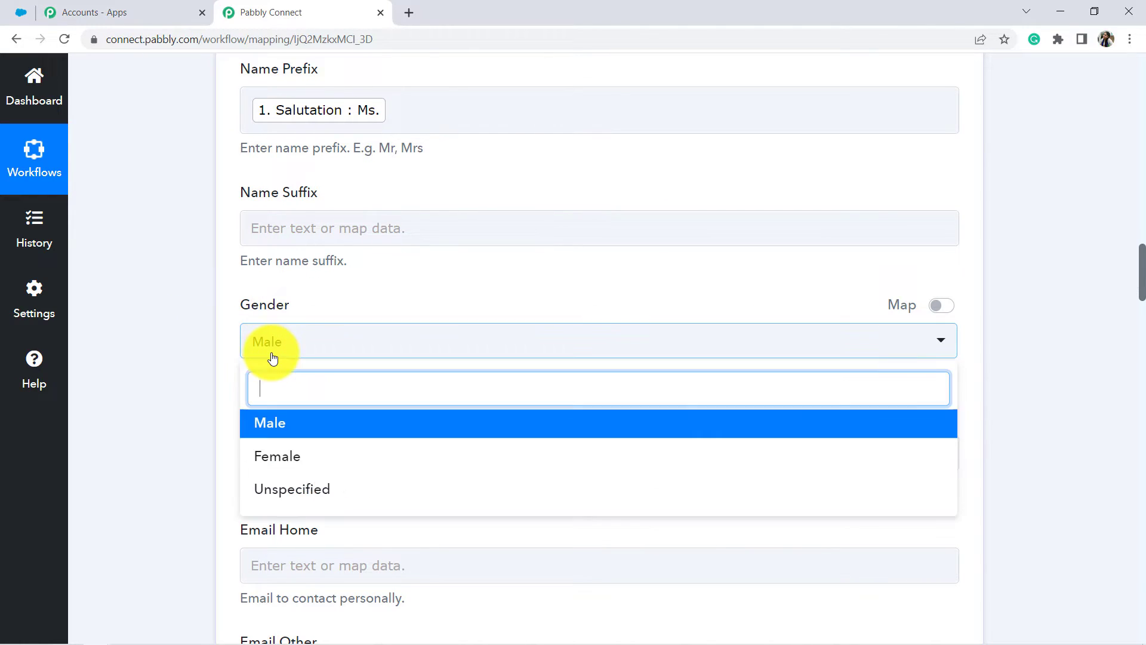
left_click(283, 501)
left_click(160, 418)
Step: Map Email Work to the Salesforce trigger's Email value, leaving the other email, company and job fields empty
left_click(290, 464)
left_click(291, 463)
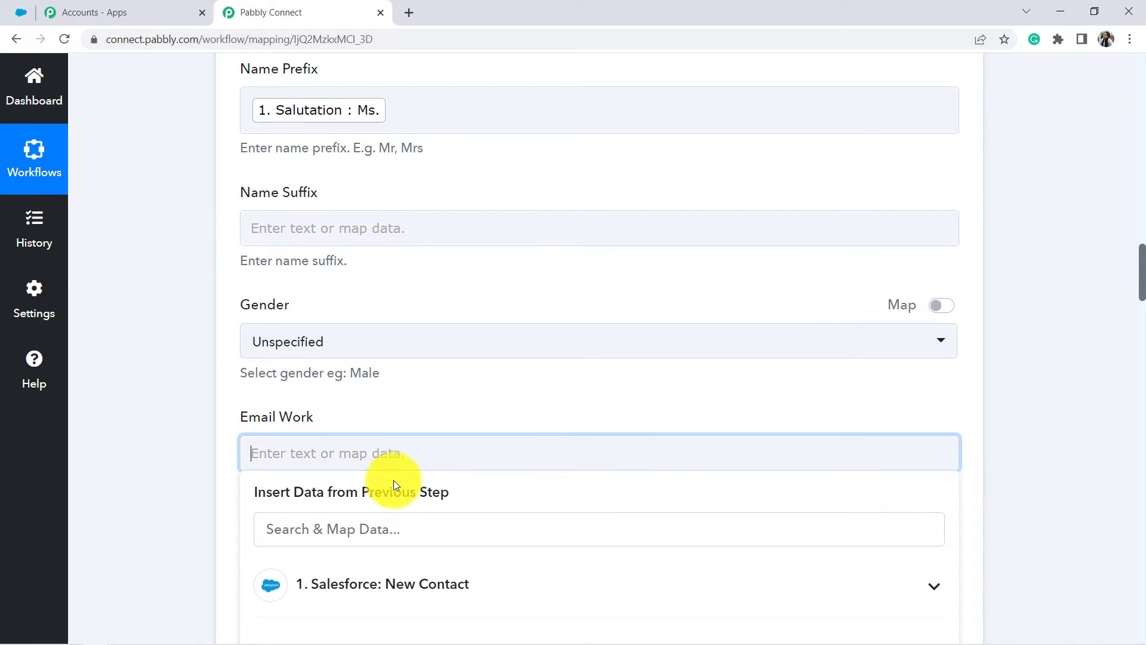
left_click(403, 586)
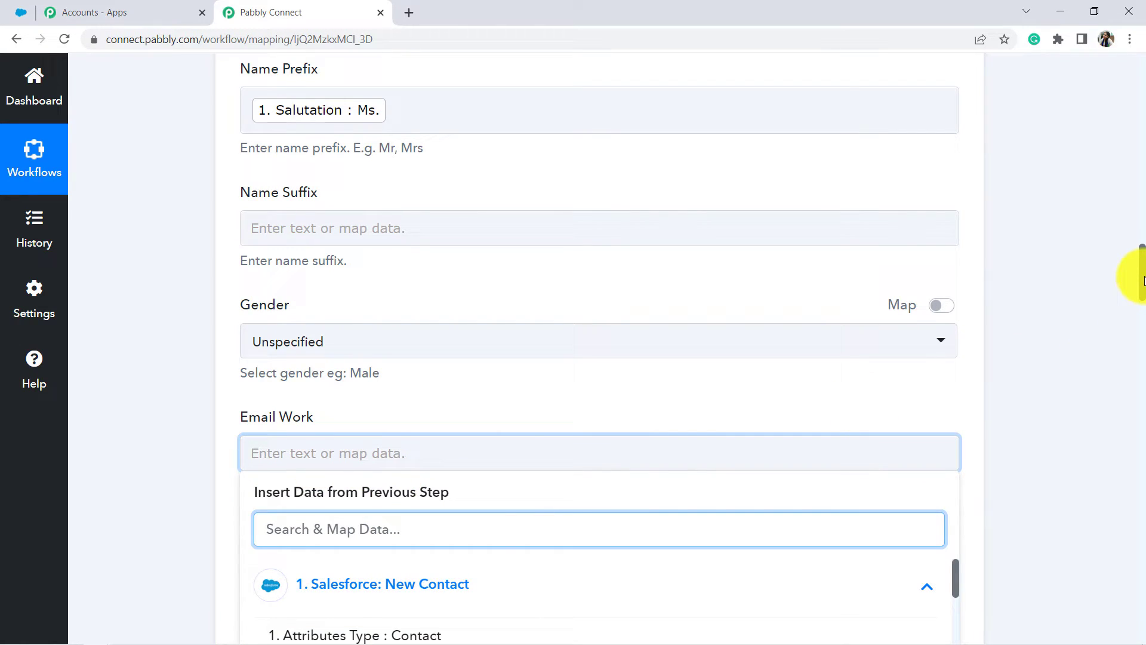
scroll(959, 338, "down", 10)
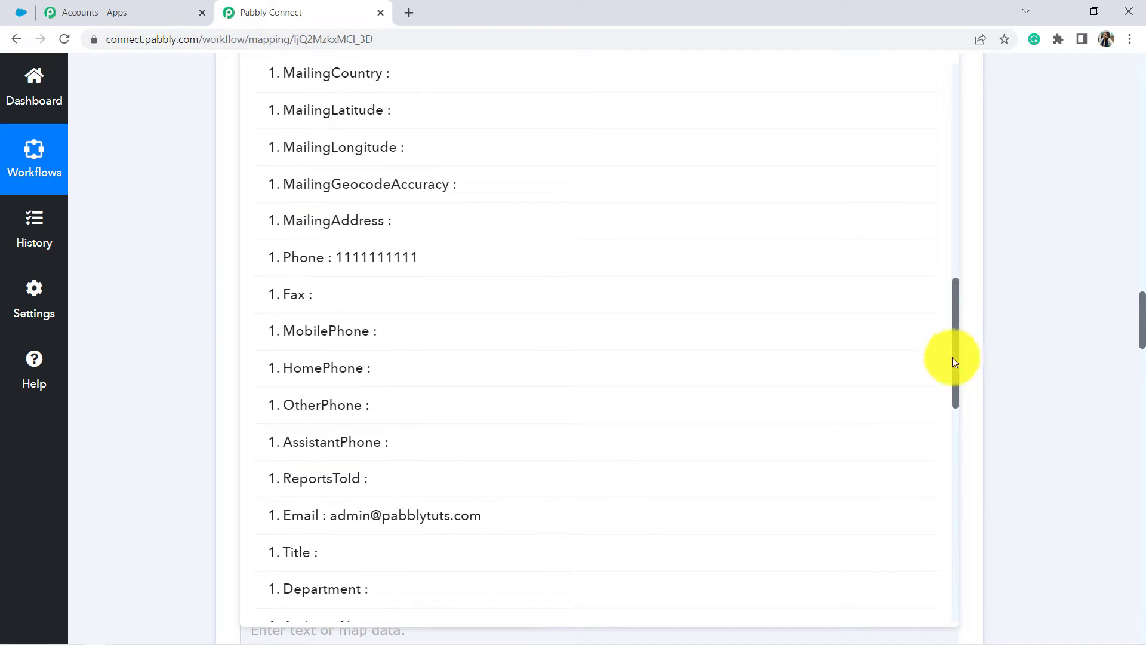
left_click(499, 523)
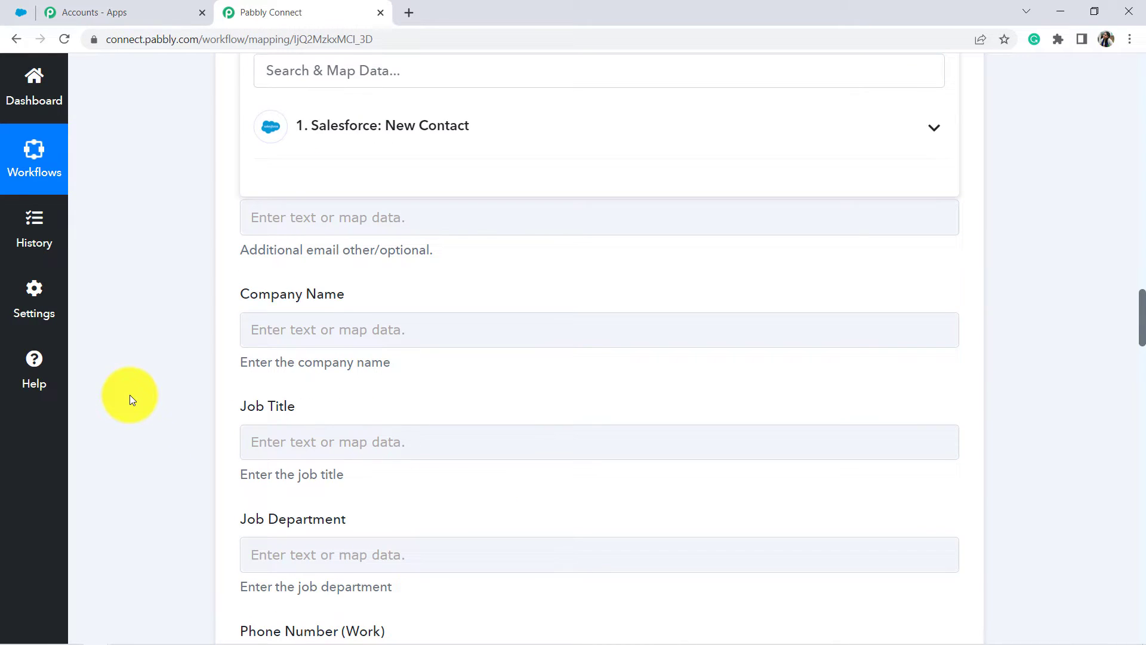
left_click(130, 395)
scroll(130, 395, "down", 3)
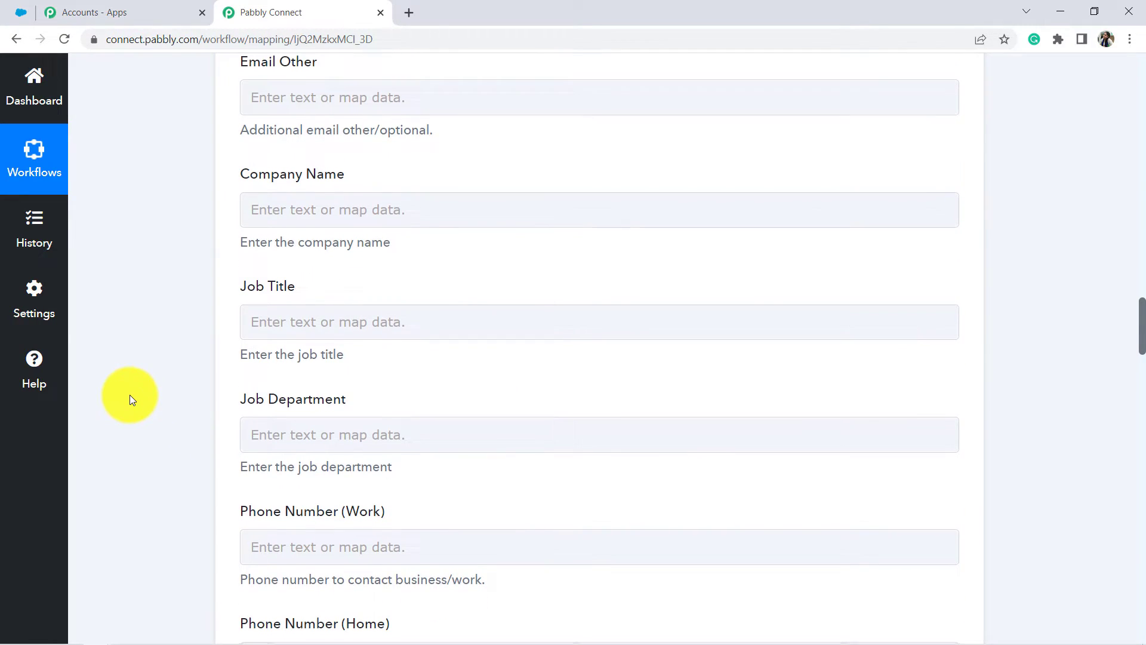
scroll(130, 395, "down", 3)
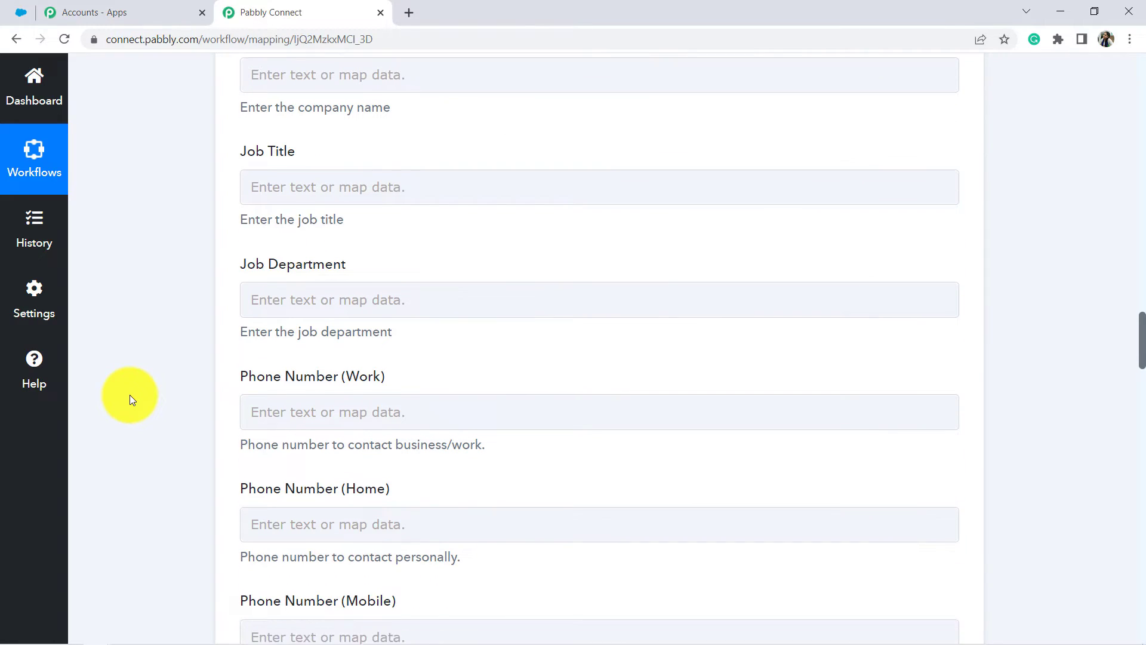
scroll(131, 395, "down", 2)
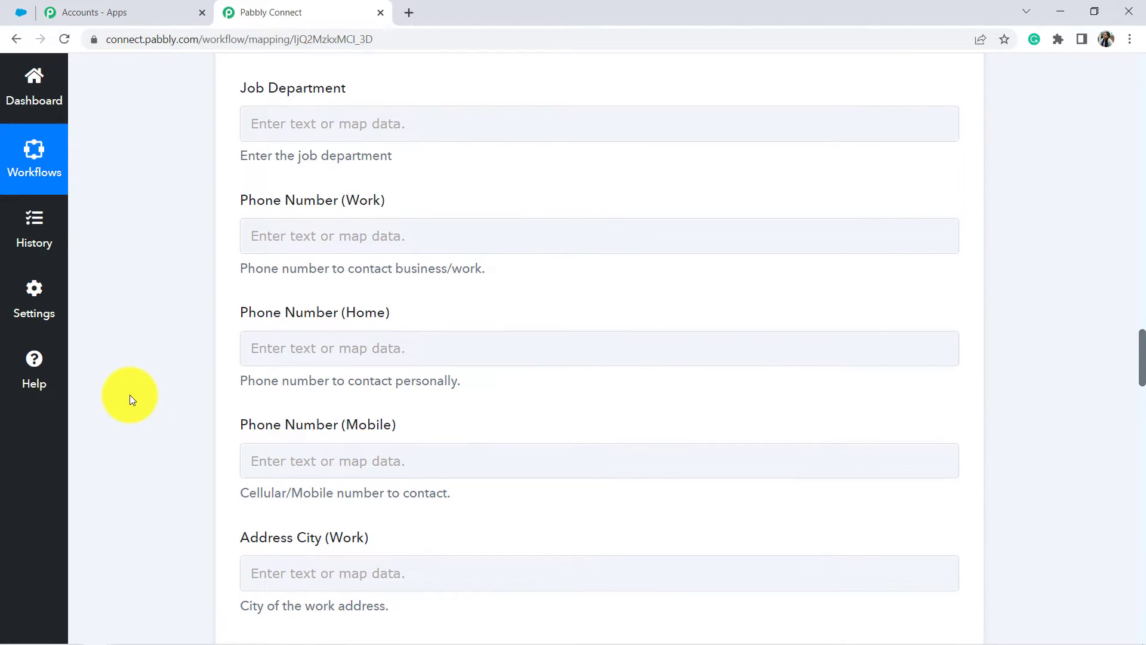
Step: Map Phone Number (Work) to the Phone value from the Salesforce trigger and leave the remaining phone, address, notes and custom fields empty
left_click(268, 212)
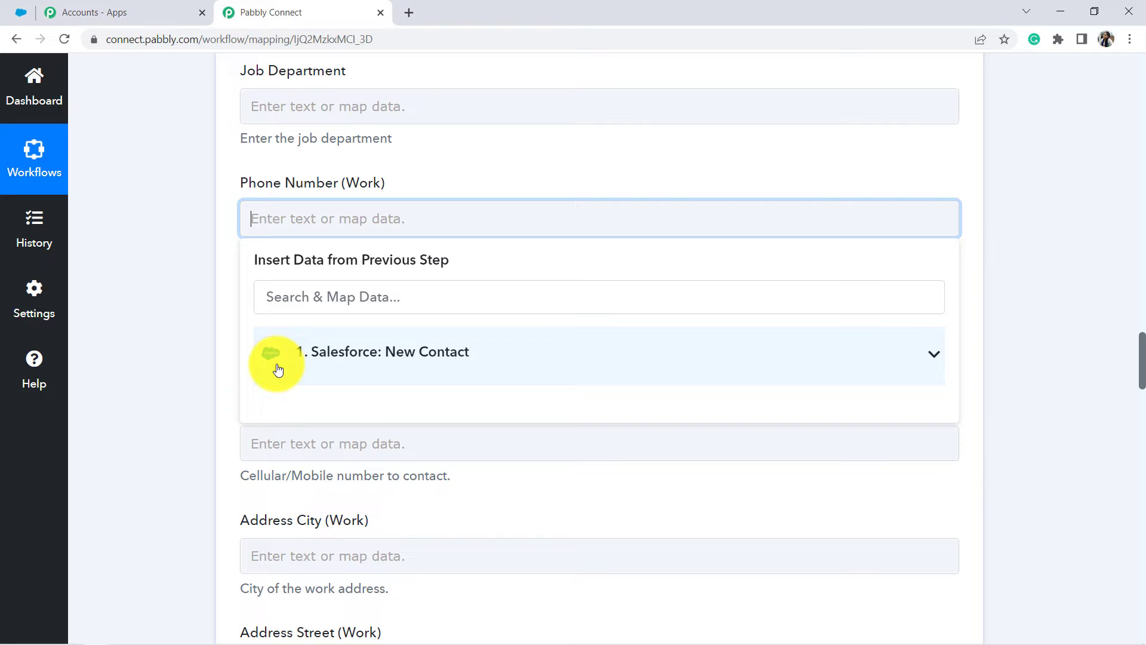
left_click(315, 364)
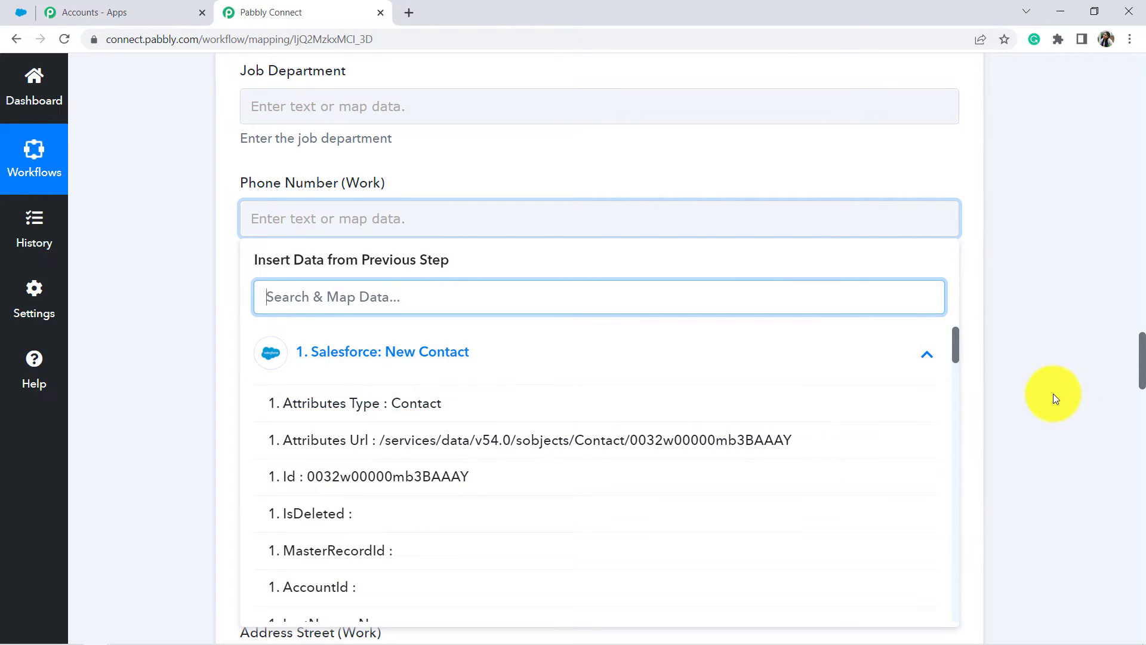
left_click_drag(958, 338, 970, 446)
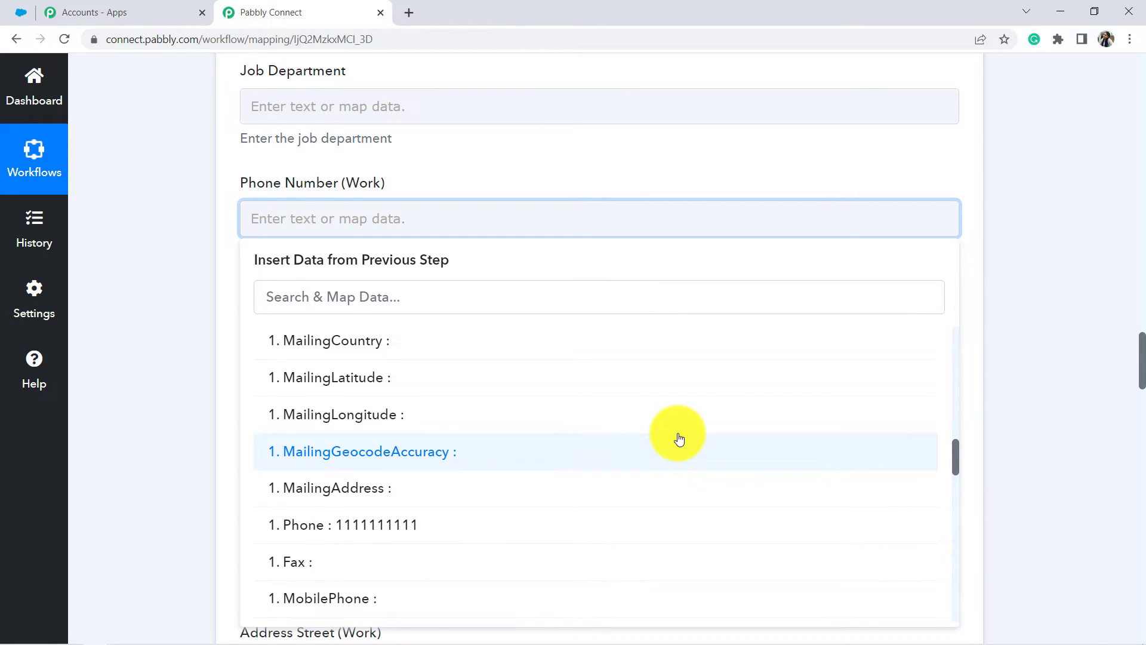
left_click(345, 535)
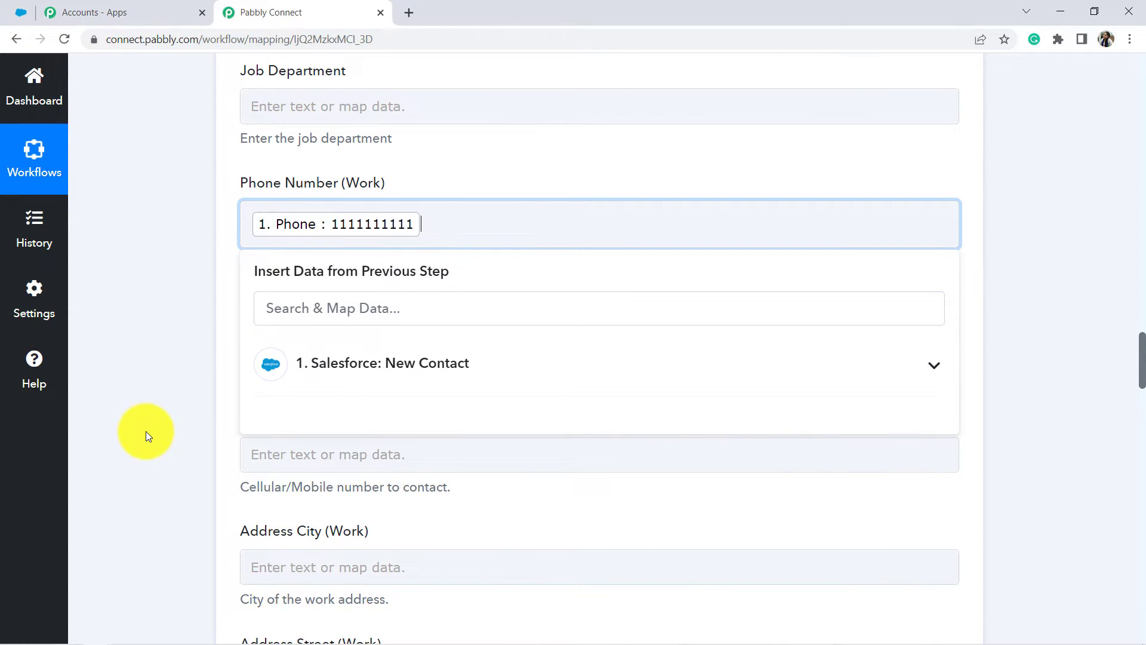
left_click_drag(1137, 371, 1143, 441)
scroll(1143, 441, "down", 5)
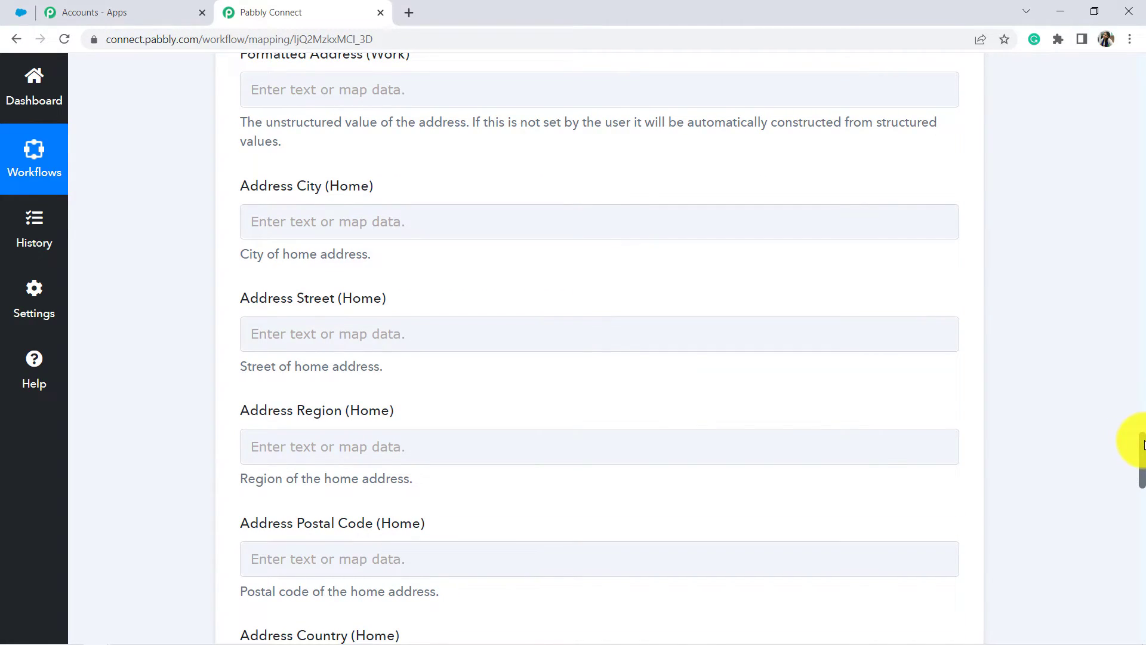
left_click_drag(1143, 444, 1142, 567)
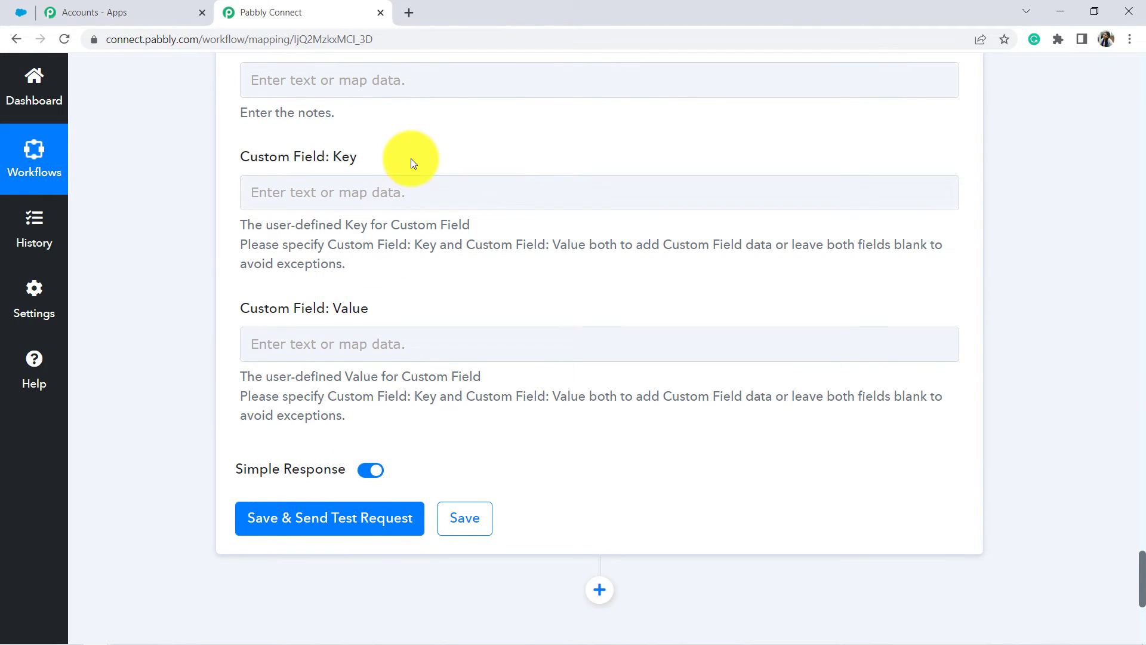
Step: Open Google Contacts in a new browser tab and check the existing contact list
left_click(410, 12)
type("g")
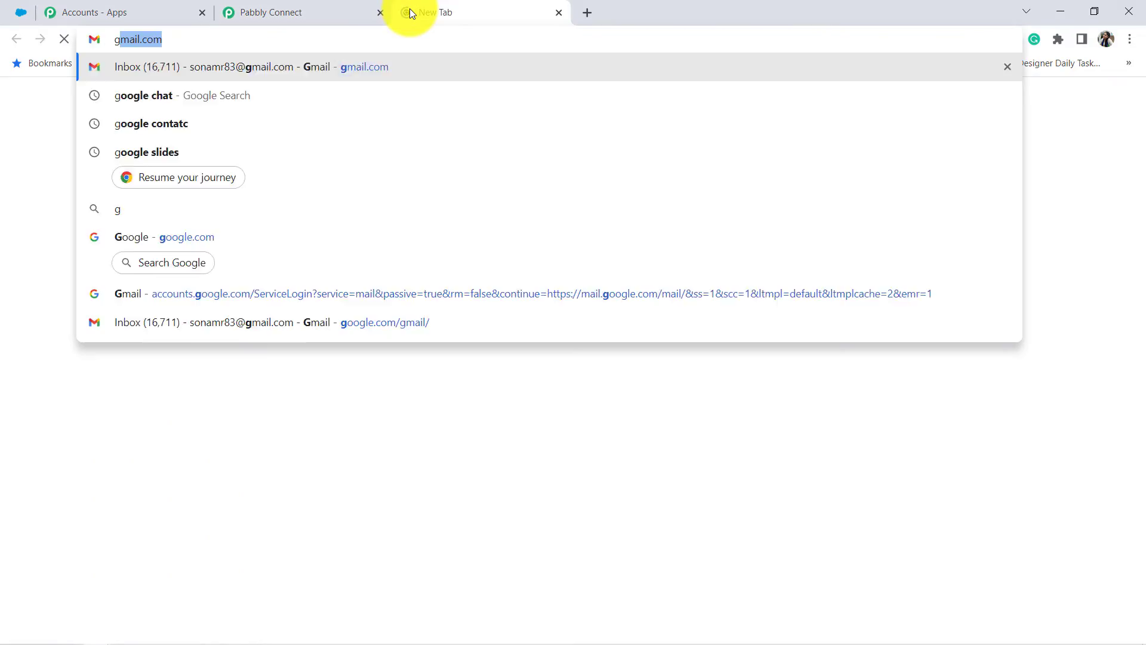
type("oogle contacts")
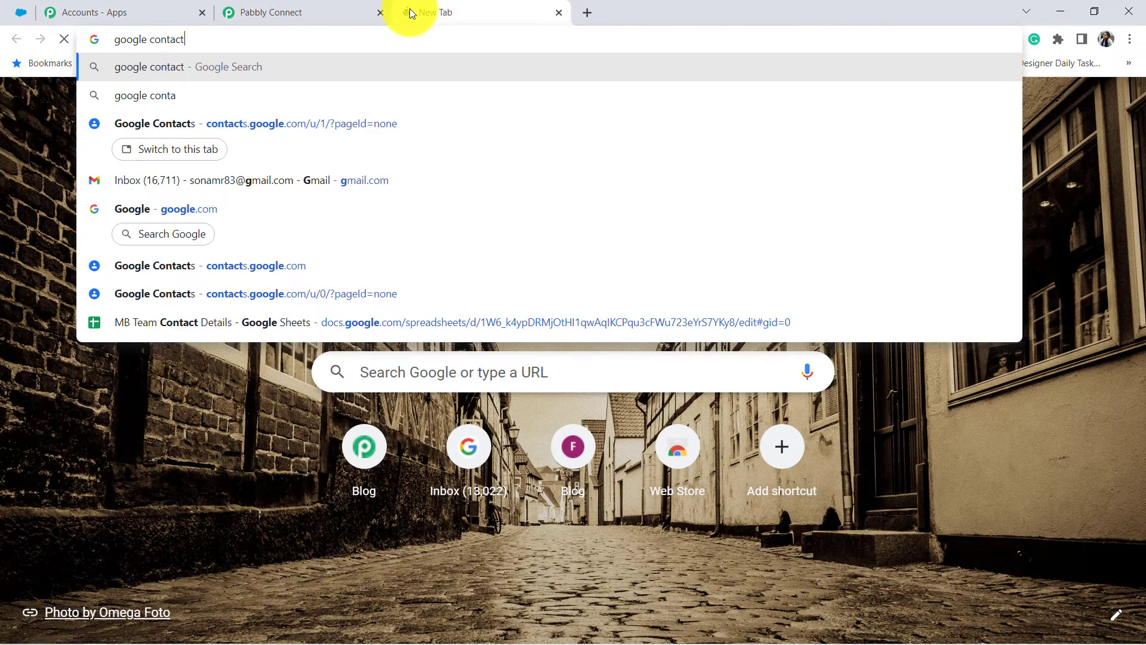
key("Return")
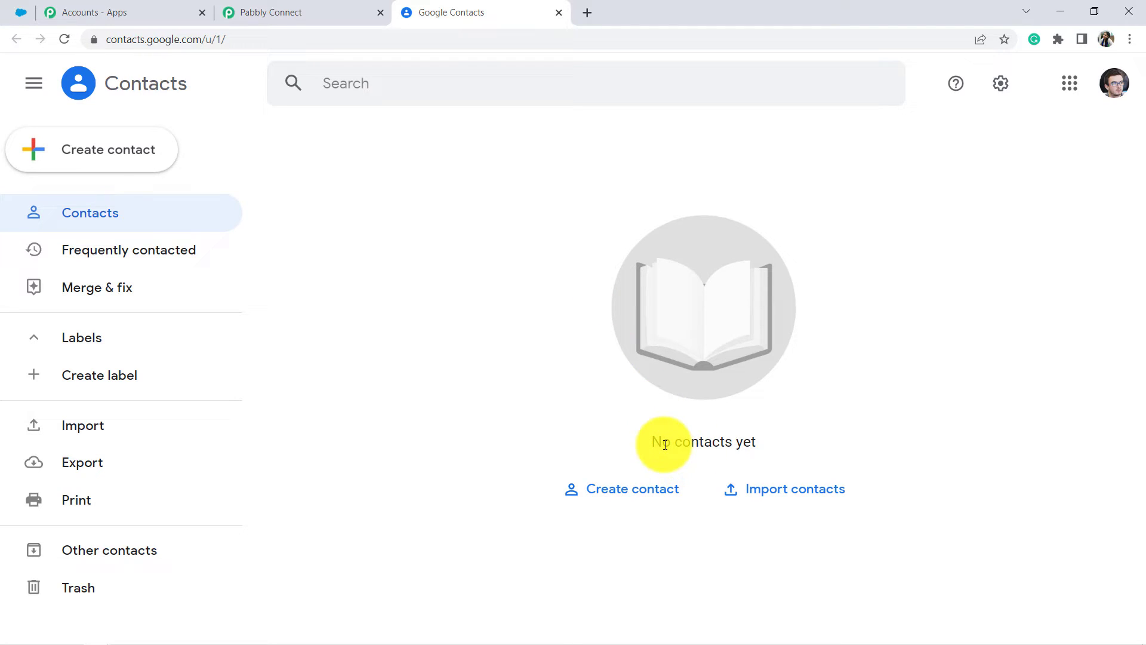
left_click_drag(665, 445, 748, 449)
Step: Return to the Pabbly Connect workflow, save the Google Contacts action with a test request and review the received response
left_click(264, 6)
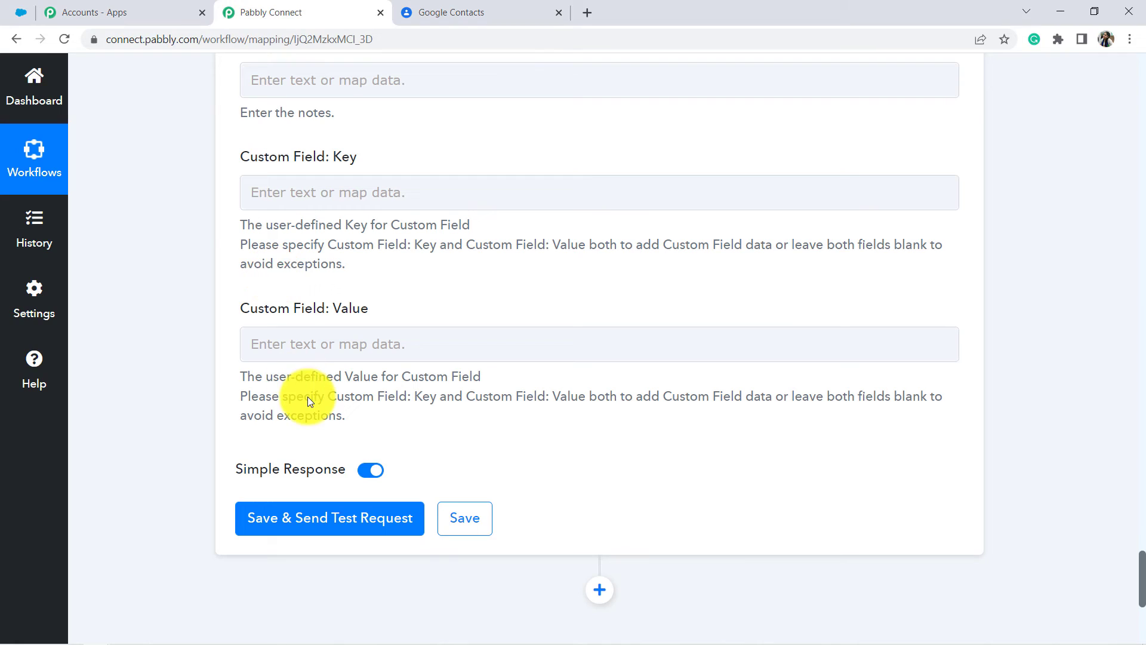
left_click(272, 519)
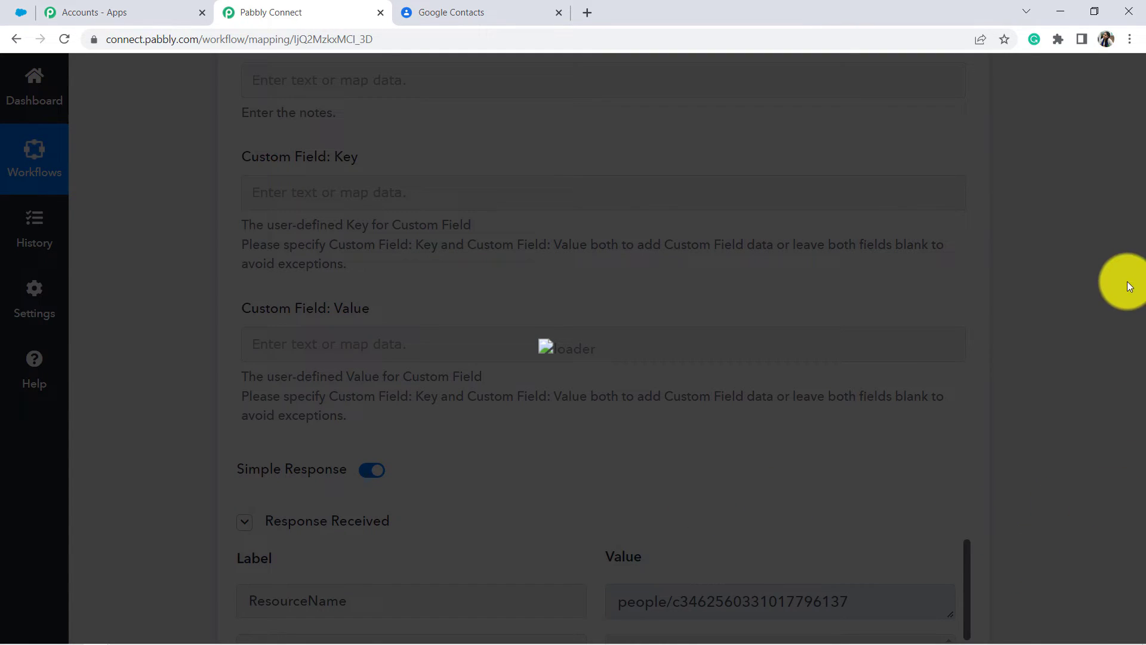
scroll(1051, 342, "down", 3)
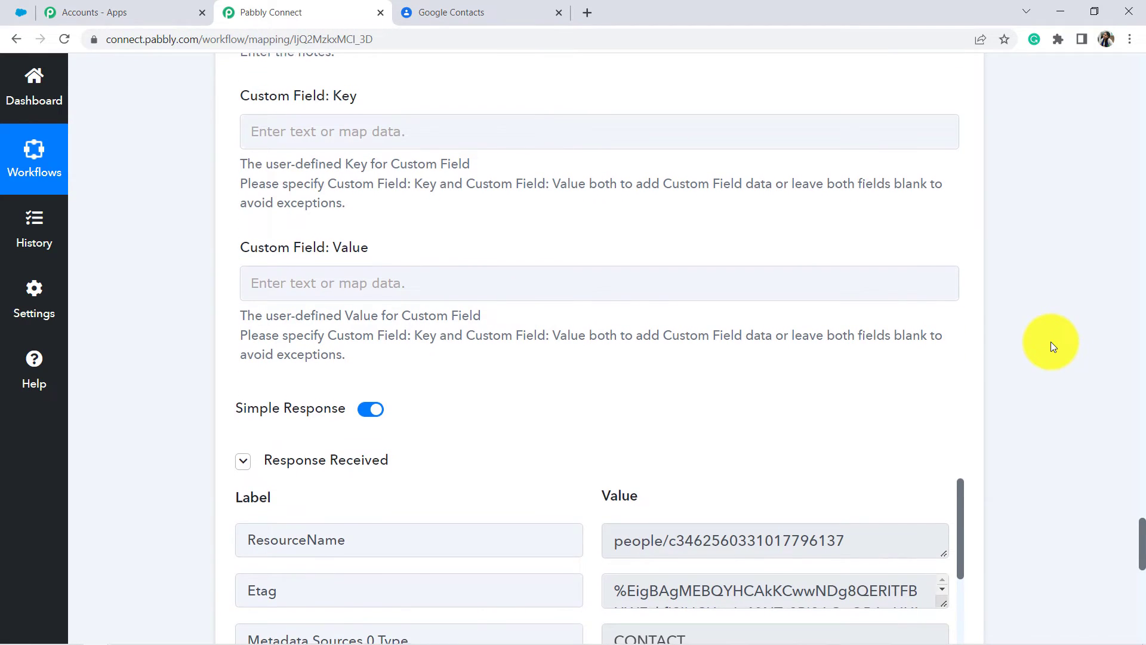
scroll(1051, 341, "down", 2)
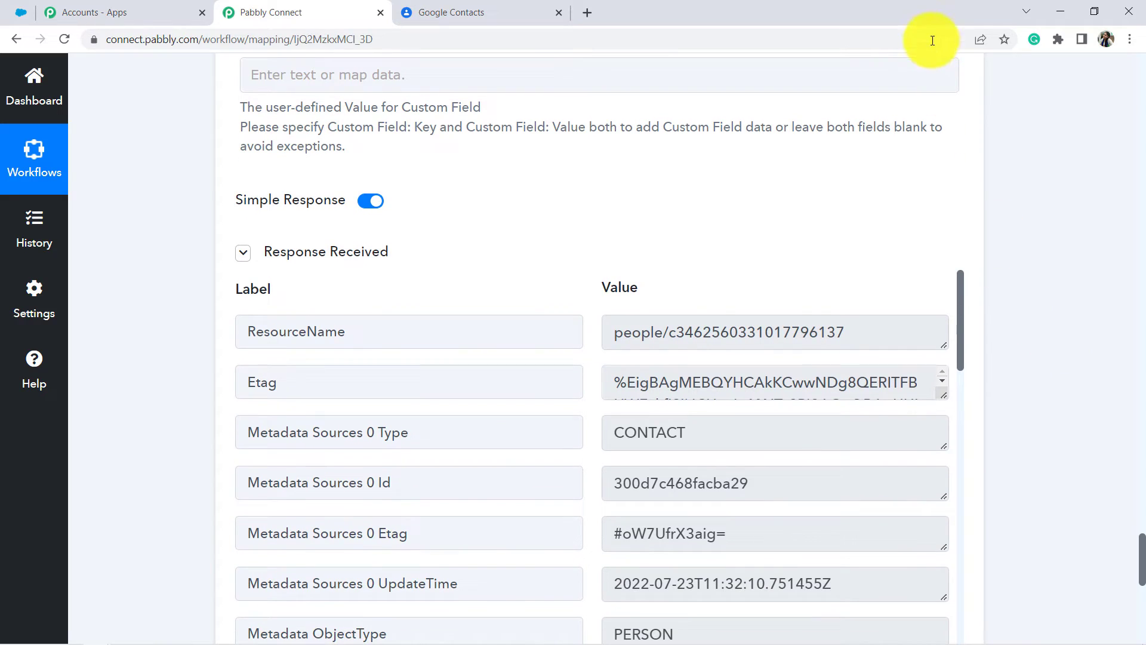
Step: Switch to Google Contacts and reload the contact list to check for the test contact
left_click(478, 10)
left_click(449, 41)
key("Return")
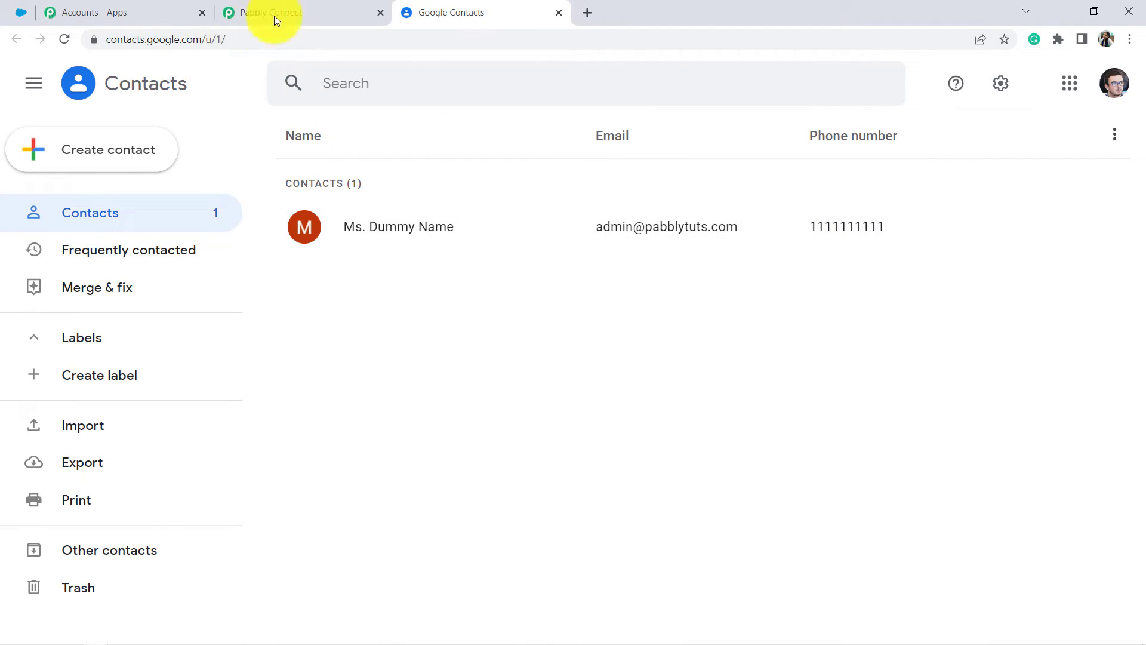
Step: Switch back to the Pabbly Connect workflow and collapse both the Salesforce trigger and the Google Contacts action
left_click(310, 5)
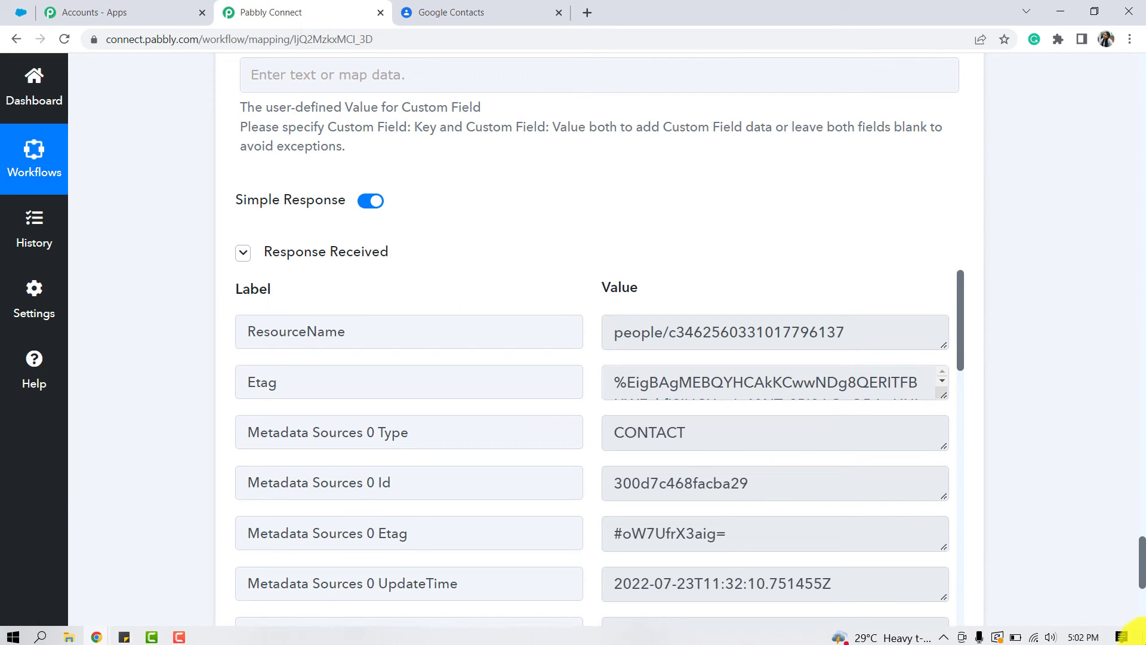
scroll(1080, 573, "down", 10)
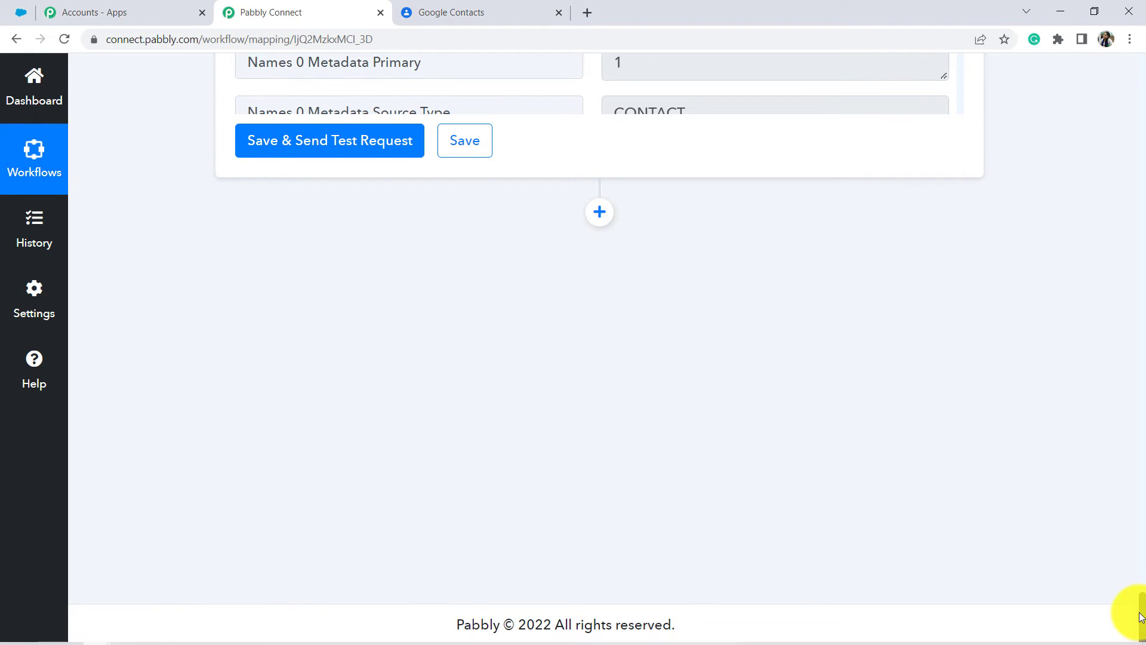
scroll(1135, 509, "up", 15)
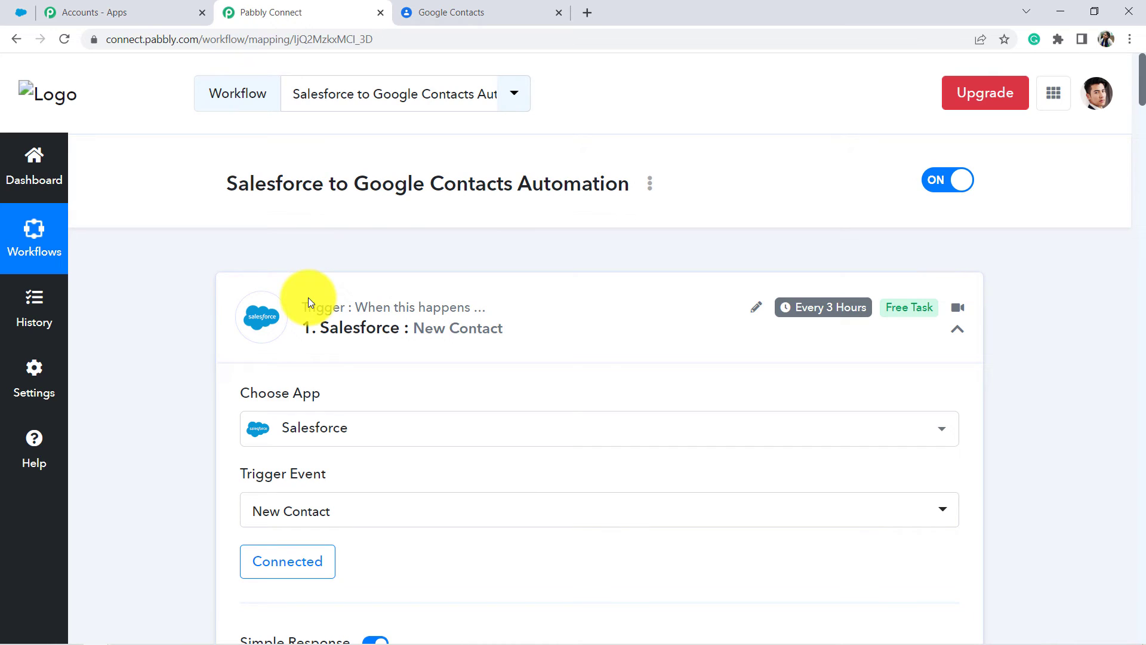
left_click(347, 317)
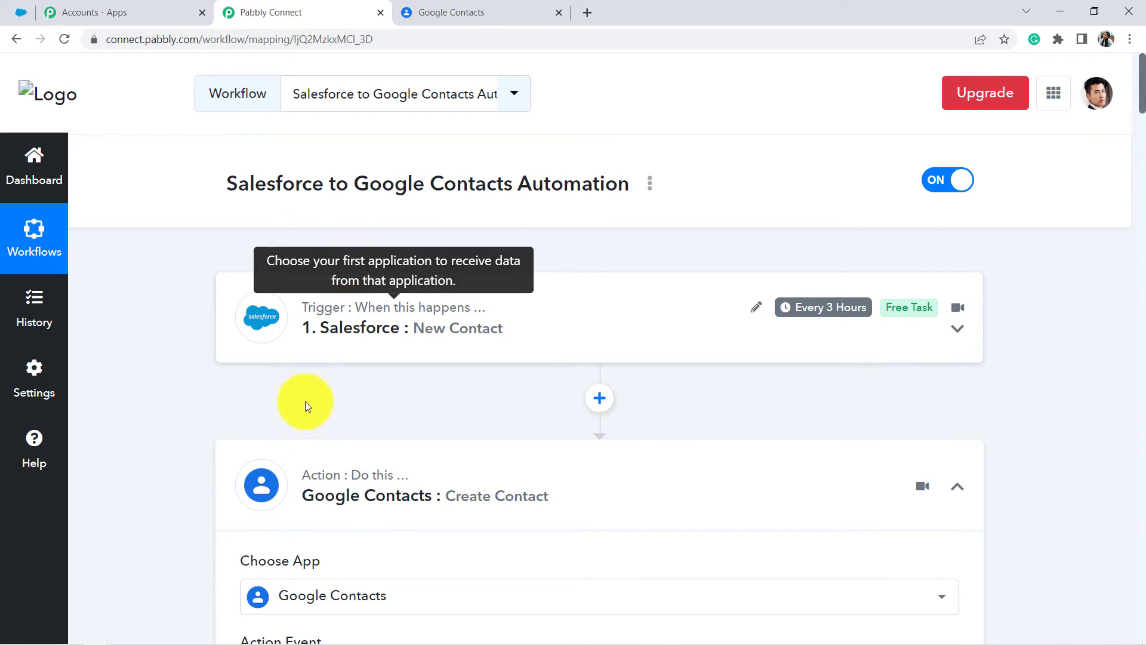
left_click(378, 497)
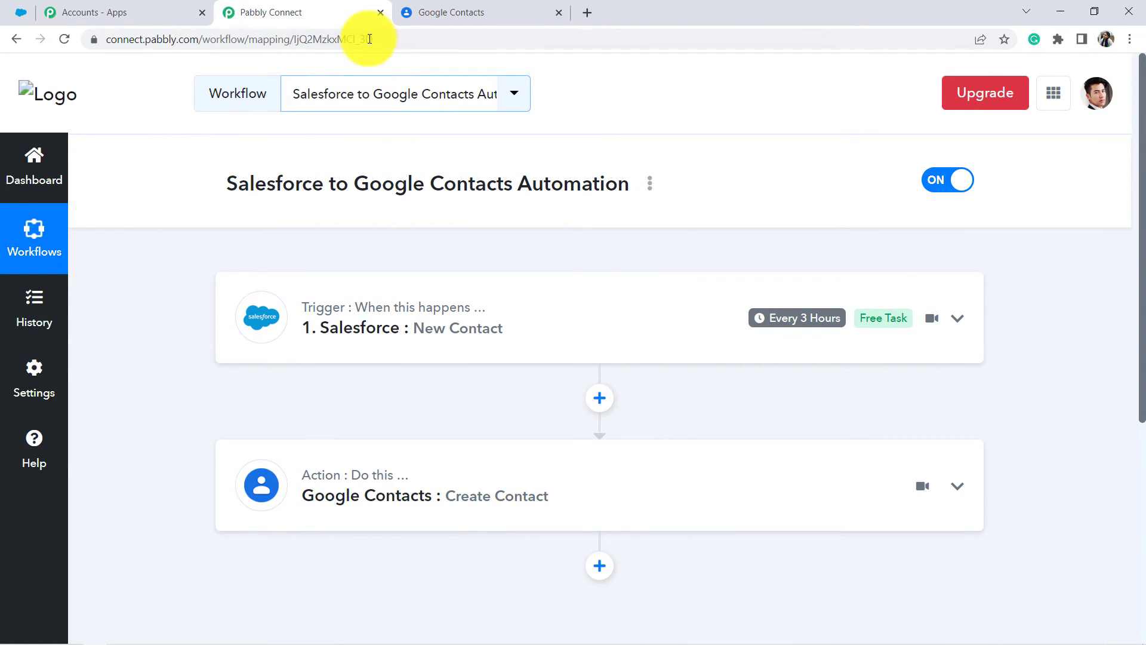
Step: Close the Pabbly Connect workflow and Pabbly Accounts pages, and view the Salesforce setup and Google Contacts pages
left_click(381, 12)
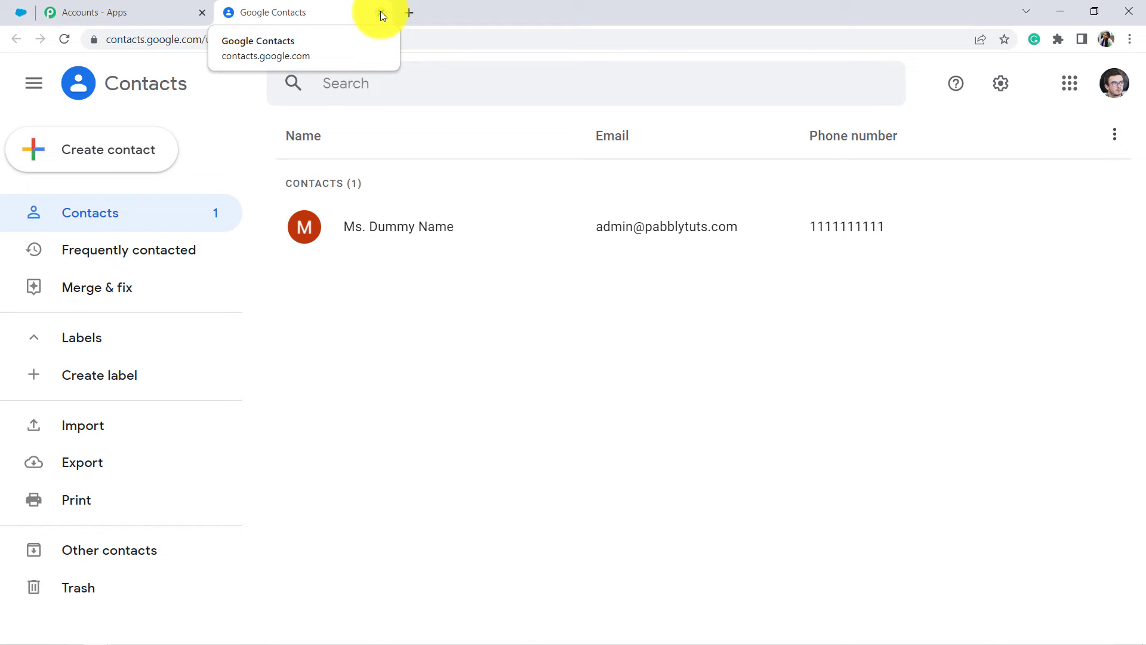
left_click(202, 11)
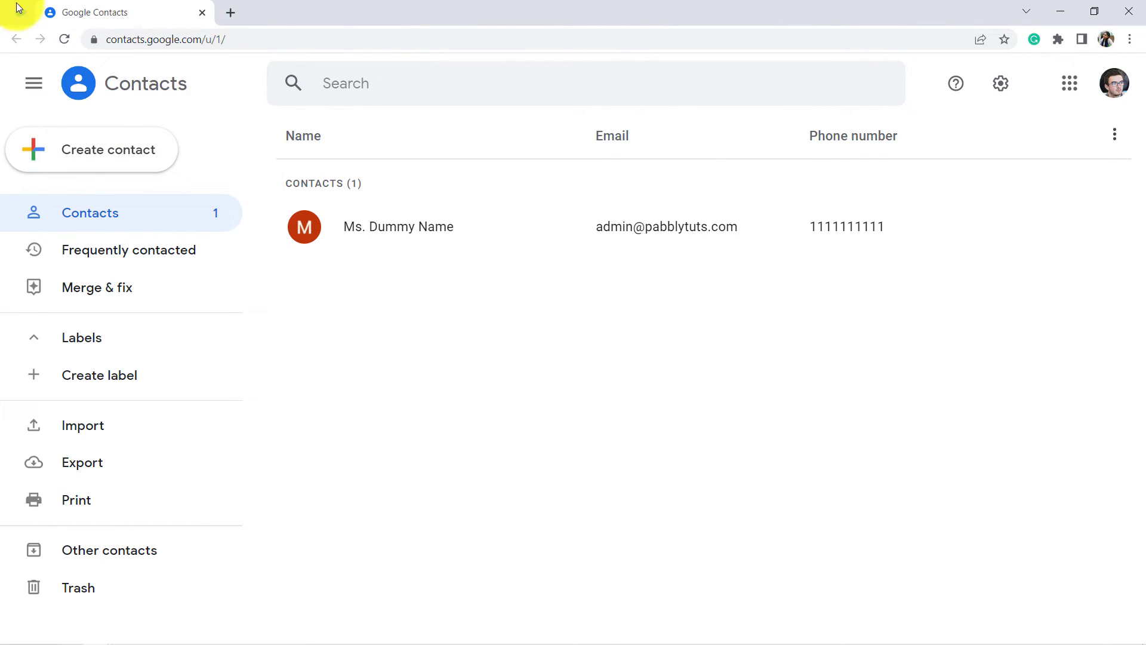
left_click(22, 13)
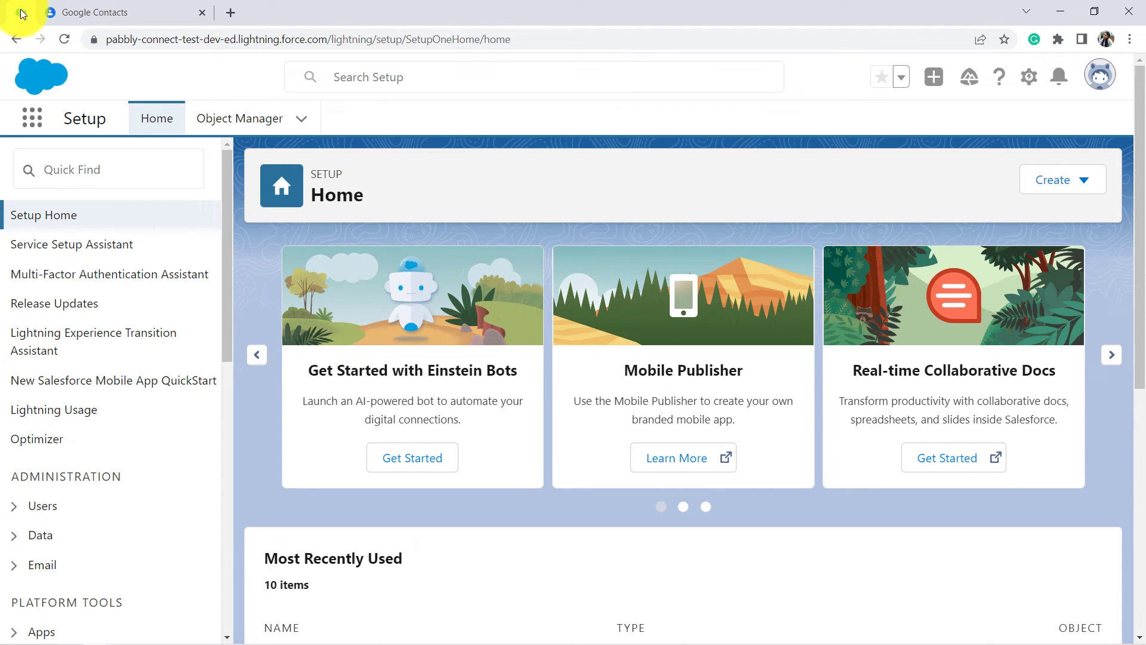
left_click(78, 12)
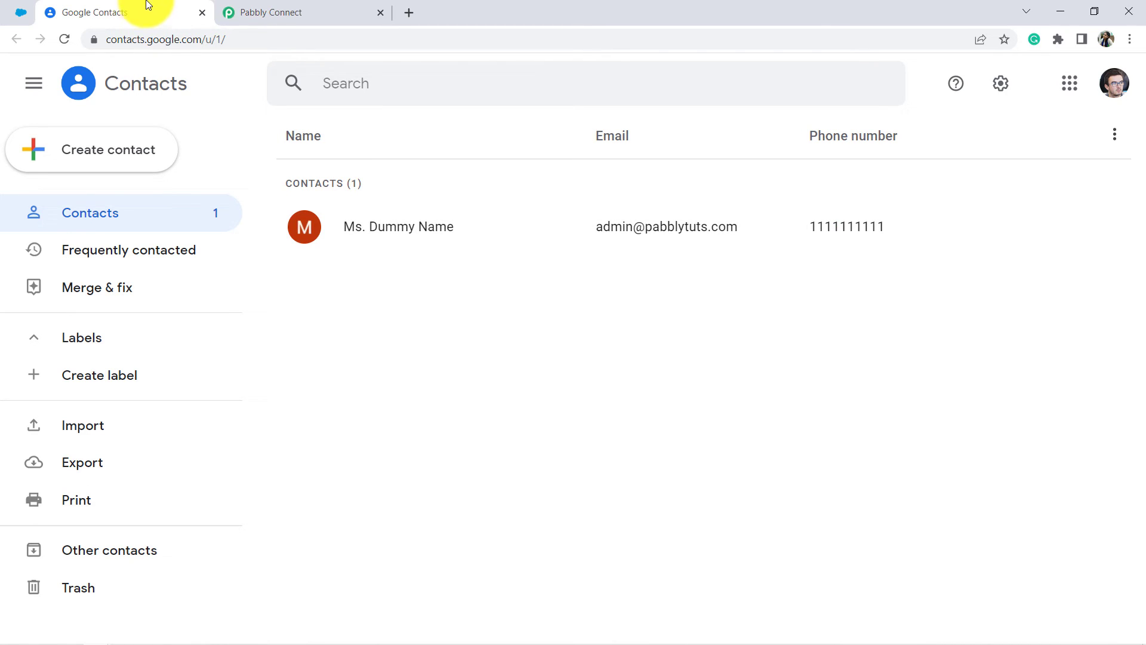
Step: Generate the share link for the Salesforce to Google Contacts Automation workflow in Pabbly Connect and select the whole link
left_click(256, 12)
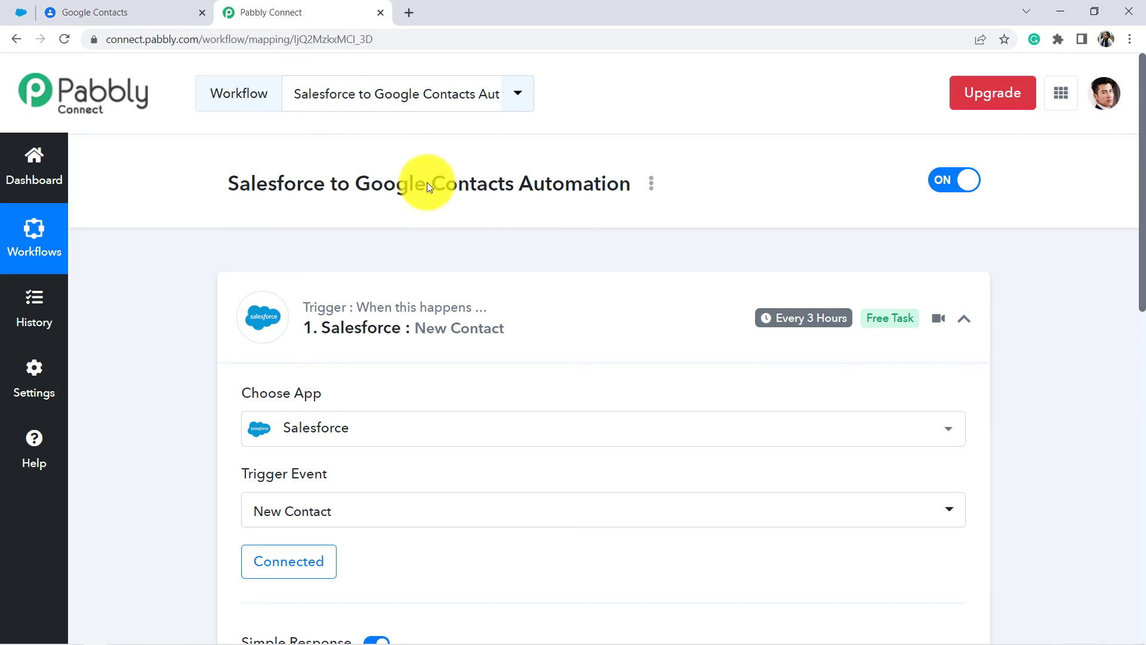
left_click(651, 185)
left_click(532, 280)
double_click(534, 358)
triple_click(534, 357)
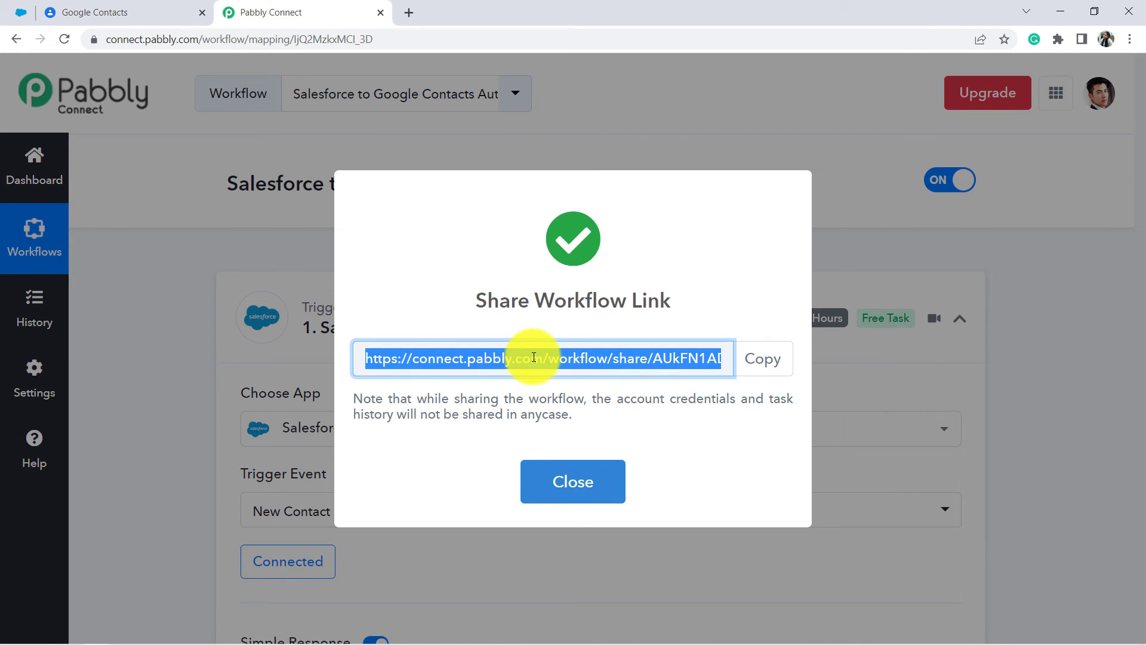